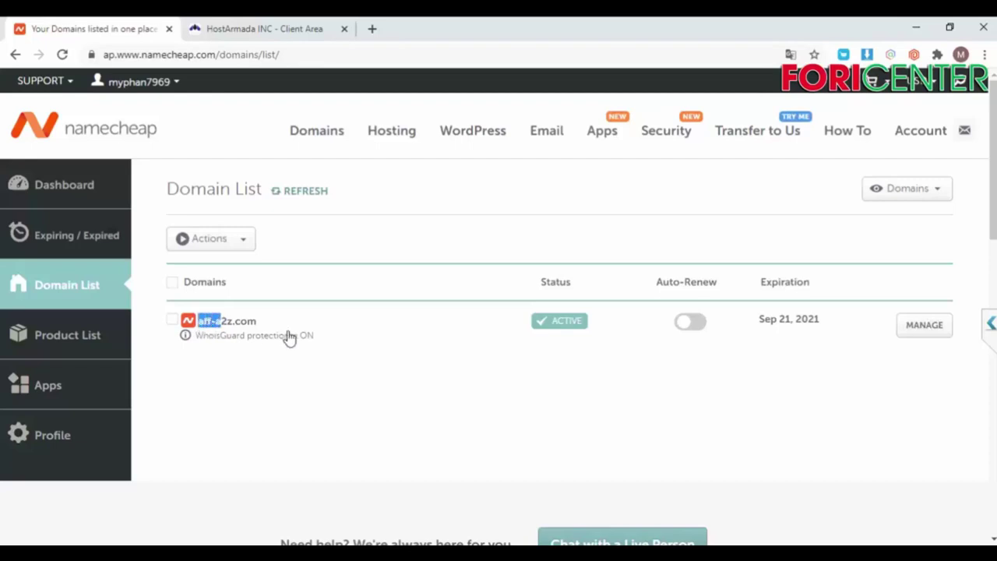
Switch to the HostArmada client area and open cPanel for the shopX-online.com shared hosting service
{"action": "left_click", "coordinate": [297, 368]}
{"action": "left_click", "coordinate": [302, 29]}
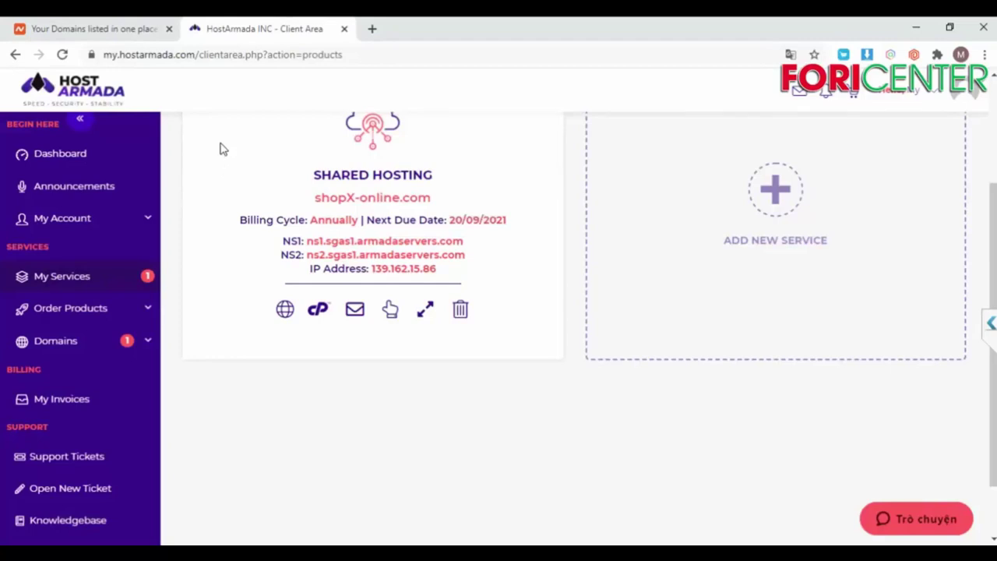
{"action": "left_click", "coordinate": [317, 312]}
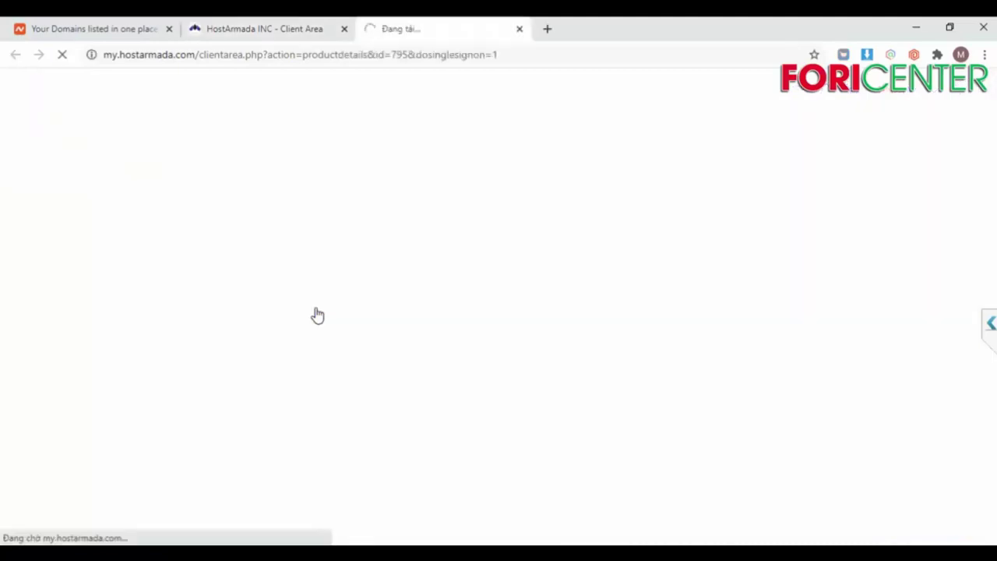
{"action": "left_click", "coordinate": [256, 31]}
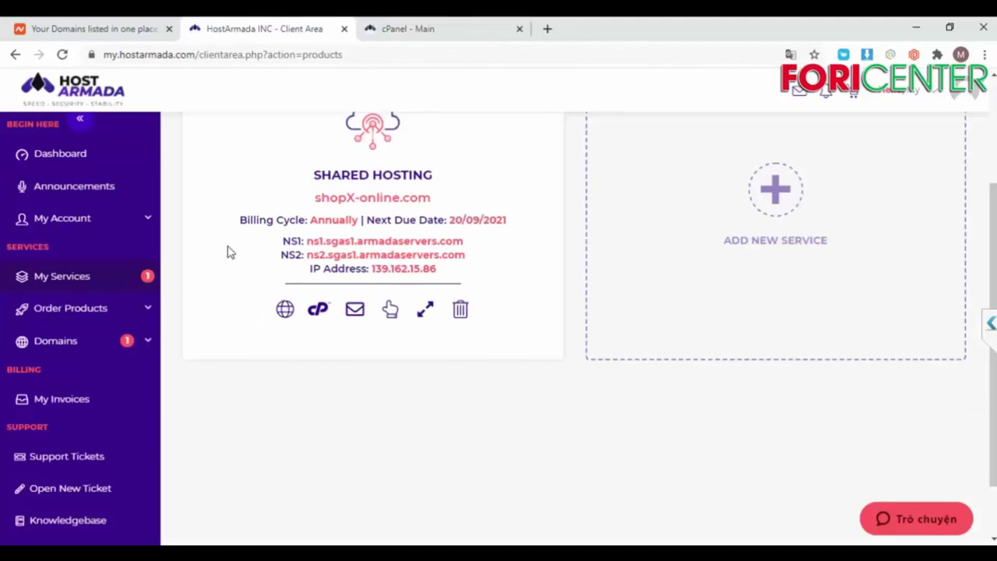
{"action": "left_click", "coordinate": [438, 31]}
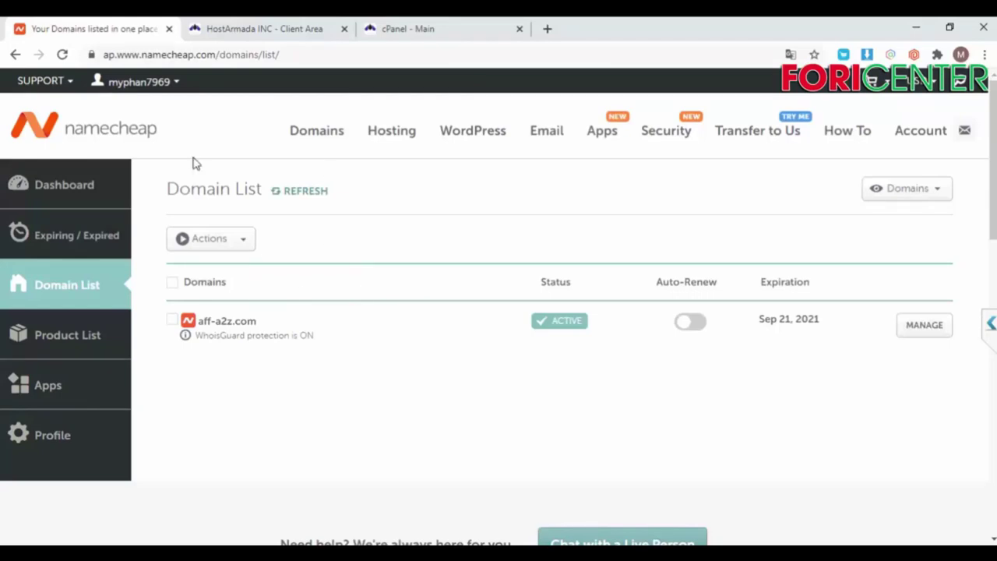
Open the Advanced DNS settings of the aff-a2z.com domain in Namecheap
{"action": "left_click", "coordinate": [925, 331]}
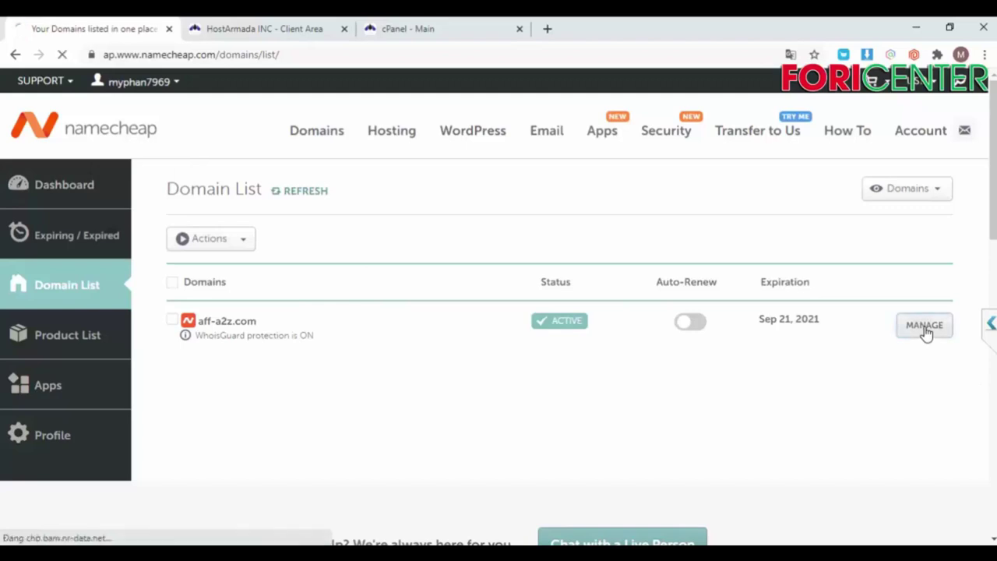
{"action": "scroll", "coordinate": [670, 335], "scroll_direction": "down", "scroll_amount": 2}
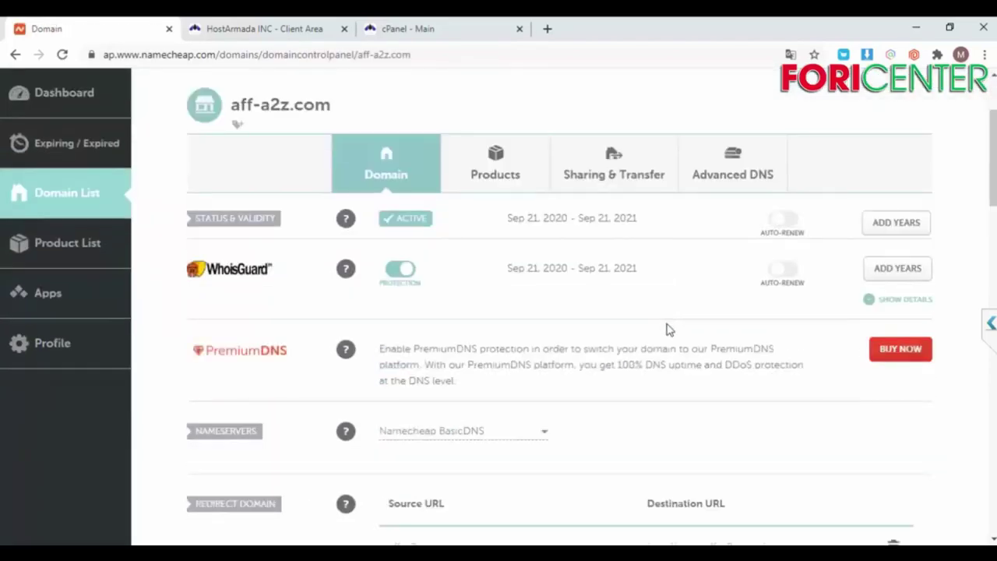
{"action": "left_click", "coordinate": [739, 179]}
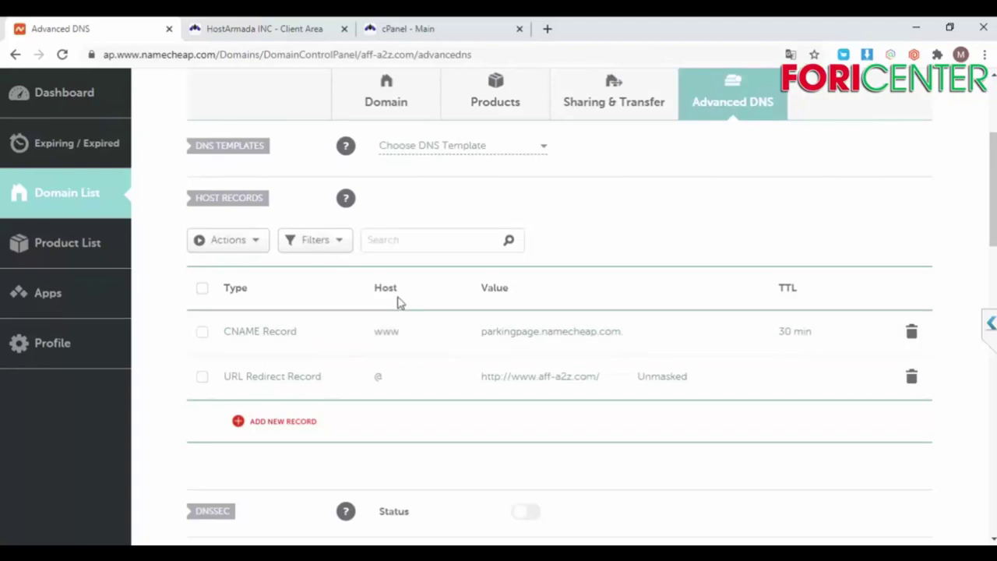
Switch to cPanel and copy the hosting account's shared IP address
{"action": "left_click", "coordinate": [436, 35]}
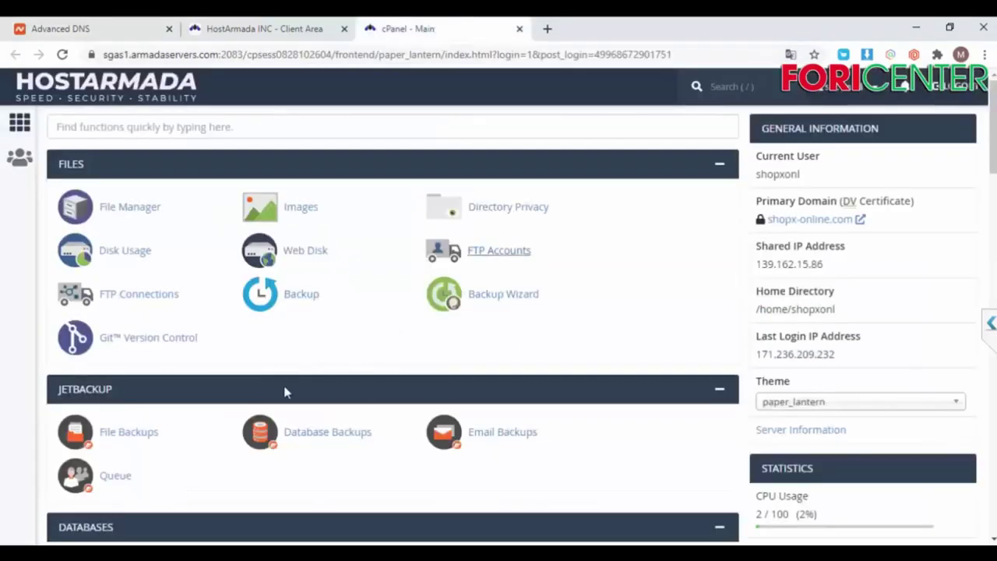
{"action": "scroll", "coordinate": [285, 391], "scroll_direction": "down", "scroll_amount": 2}
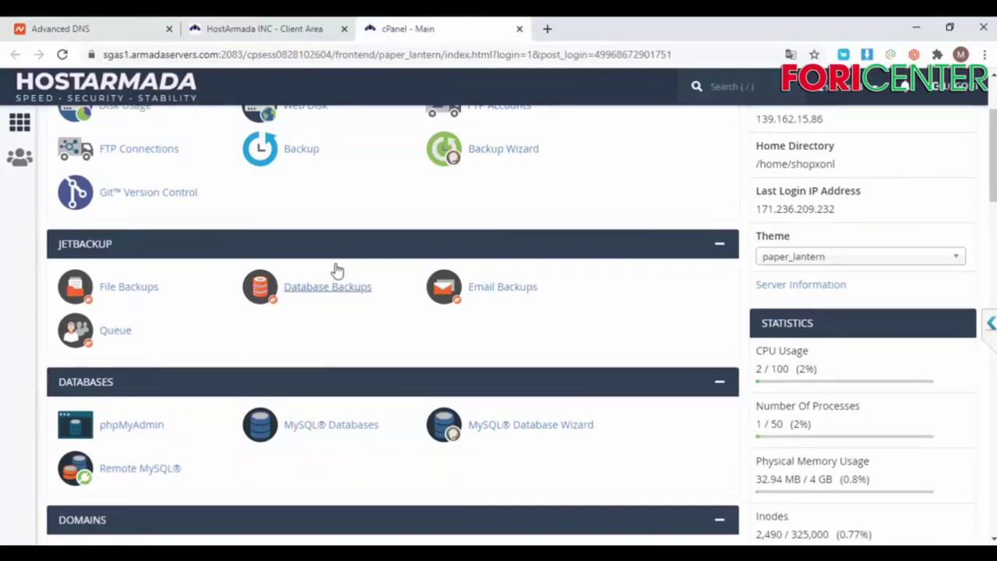
{"action": "scroll", "coordinate": [223, 262], "scroll_direction": "up", "scroll_amount": 2}
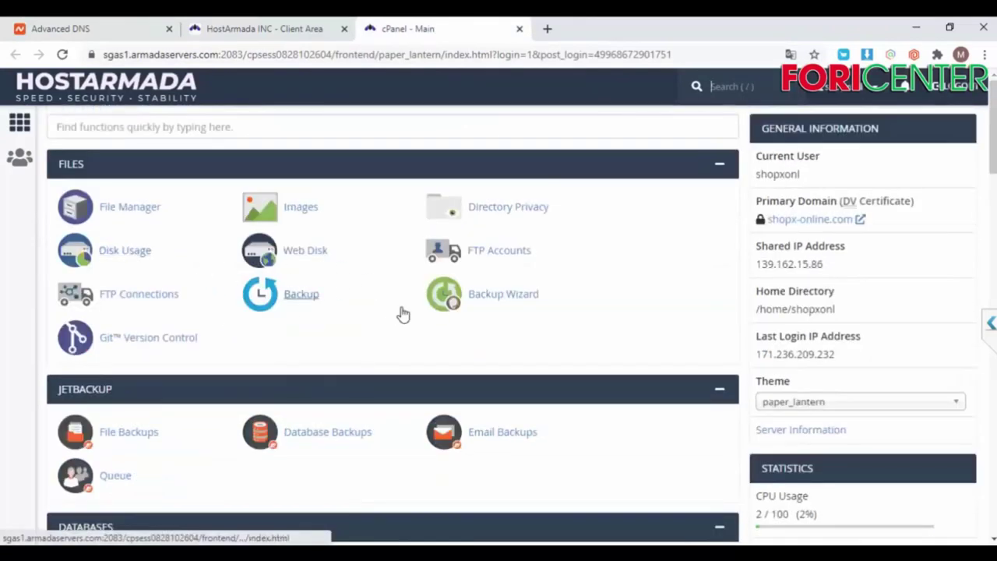
{"action": "double_click", "coordinate": [772, 264]}
{"action": "key", "text": "ctrl+c"}
{"action": "right_click", "coordinate": [772, 268]}
{"action": "left_click", "coordinate": [811, 282]}
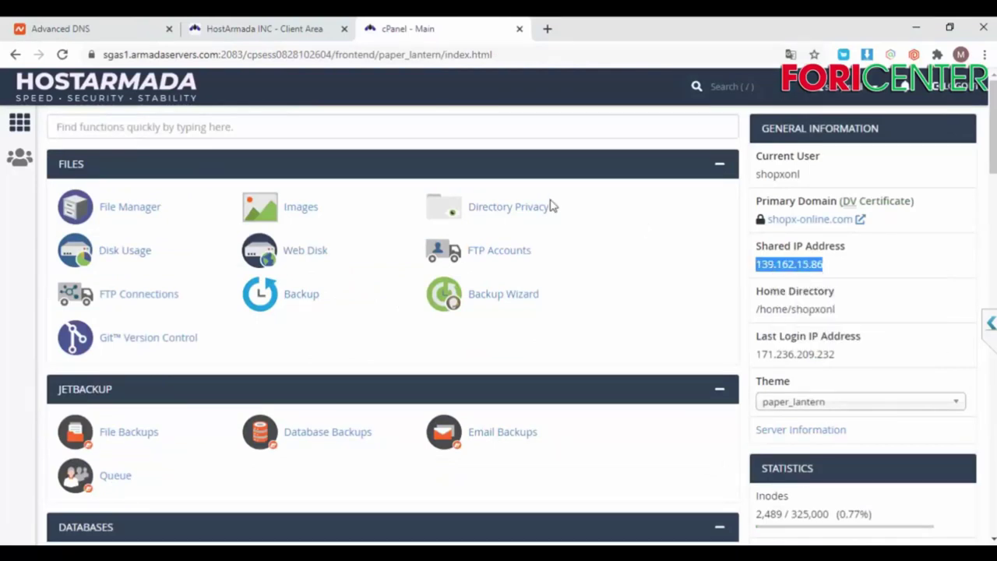
Back in Namecheap's Advanced DNS, add and save an A Record with host * pointing to the copied IP address 139.162.15.86
{"action": "left_click", "coordinate": [86, 31]}
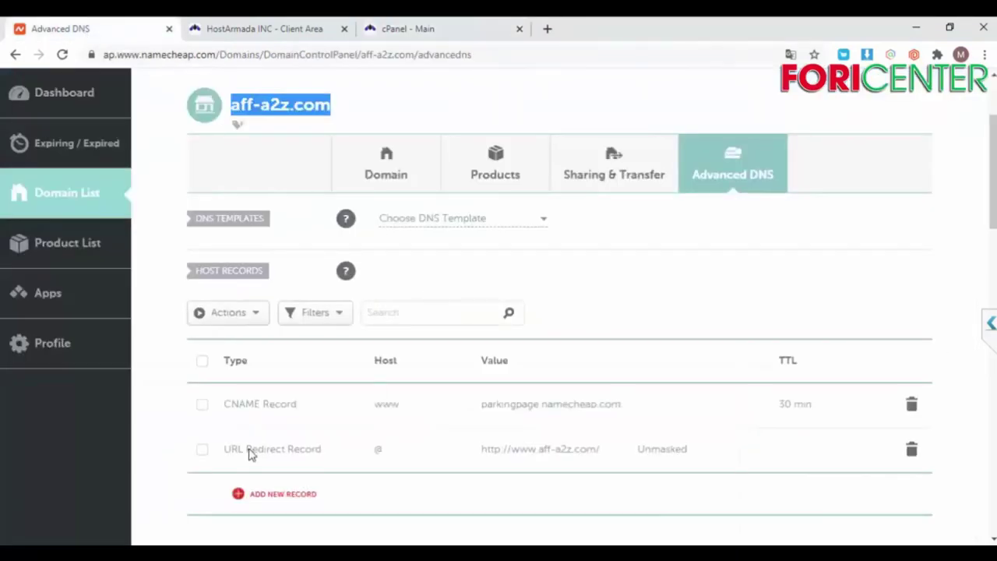
{"action": "left_click", "coordinate": [283, 495]}
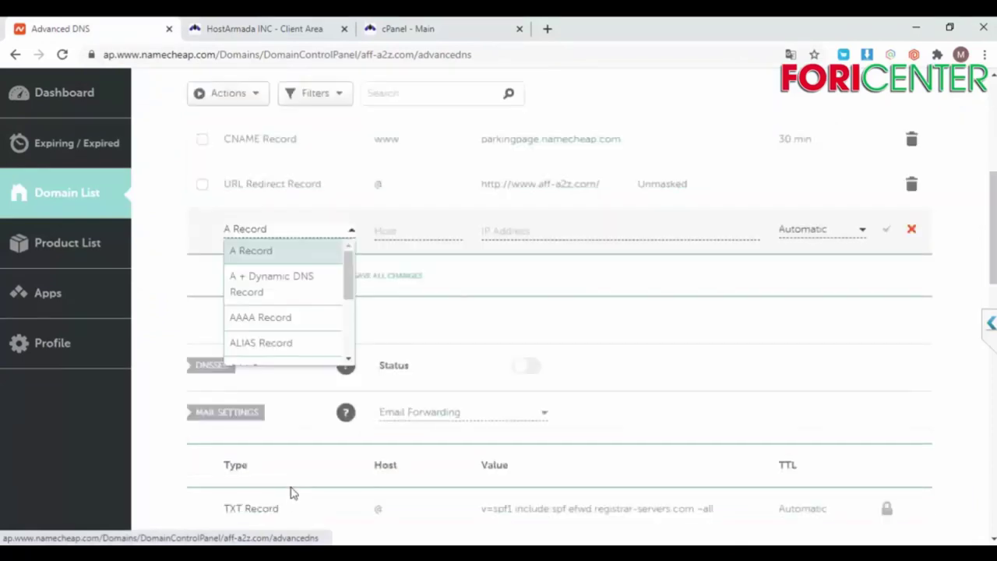
{"action": "left_click", "coordinate": [279, 252]}
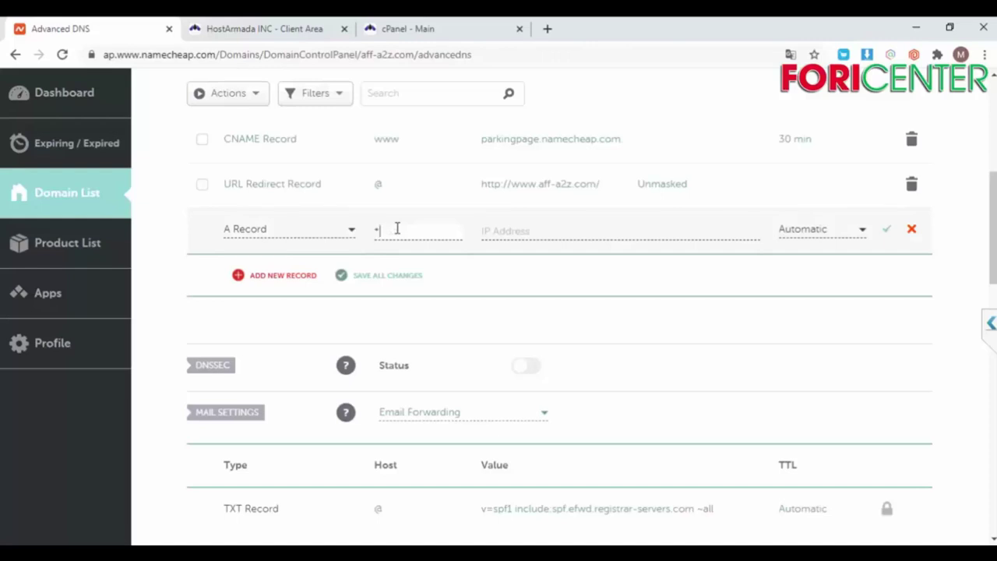
{"action": "left_click", "coordinate": [517, 231]}
{"action": "key", "text": "ctrl+v"}
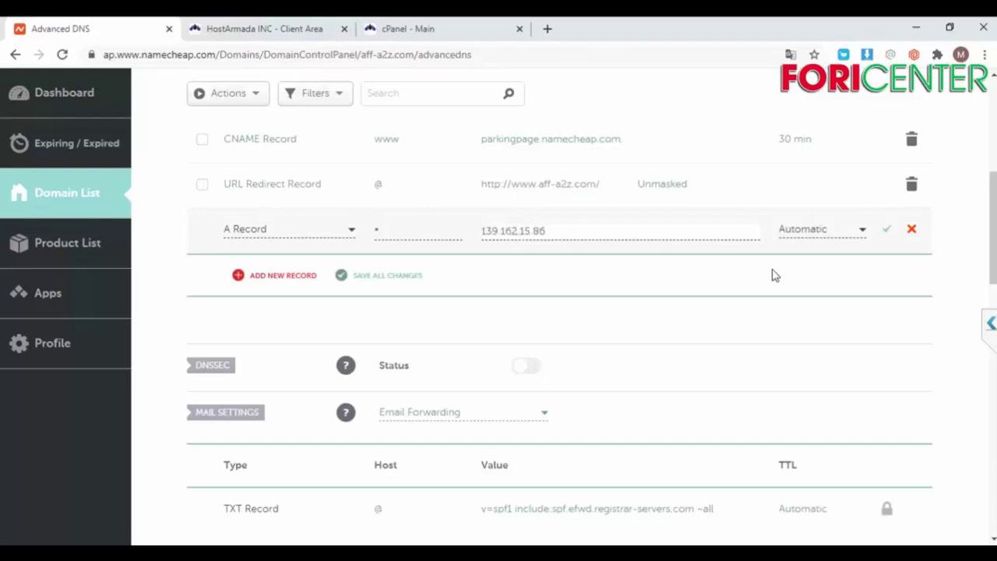
{"action": "left_click", "coordinate": [889, 232]}
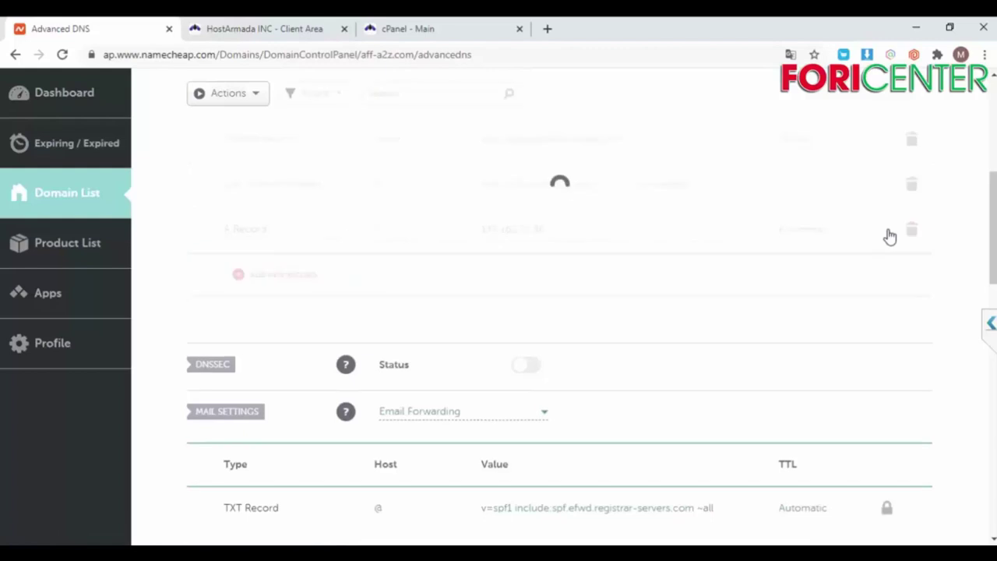
Add and save another A Record with host @ and IP address 139.162.15.86
{"action": "scroll", "coordinate": [349, 404], "scroll_direction": "down", "scroll_amount": 1}
{"action": "scroll", "coordinate": [349, 404], "scroll_direction": "down", "scroll_amount": 2}
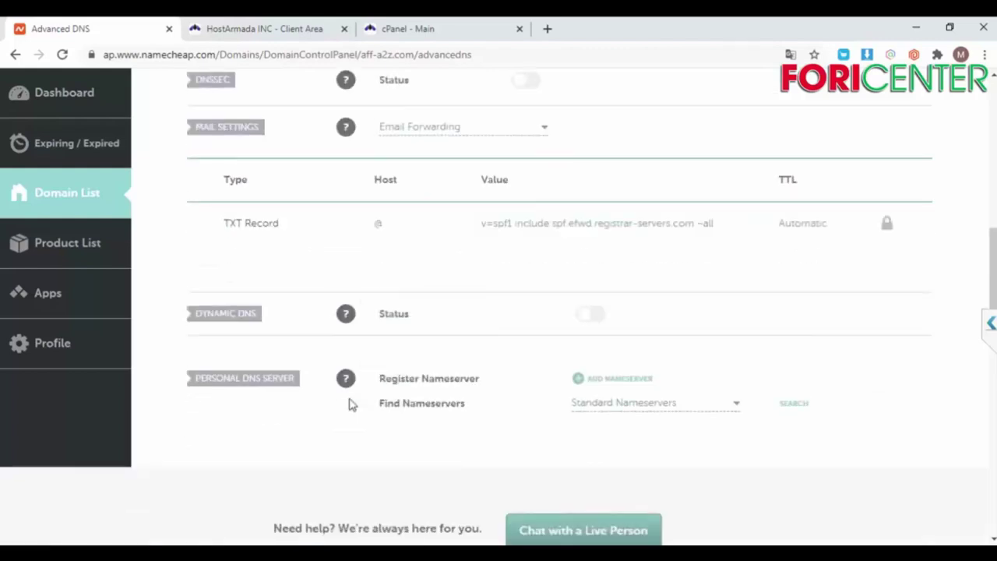
{"action": "scroll", "coordinate": [350, 403], "scroll_direction": "up", "scroll_amount": 4}
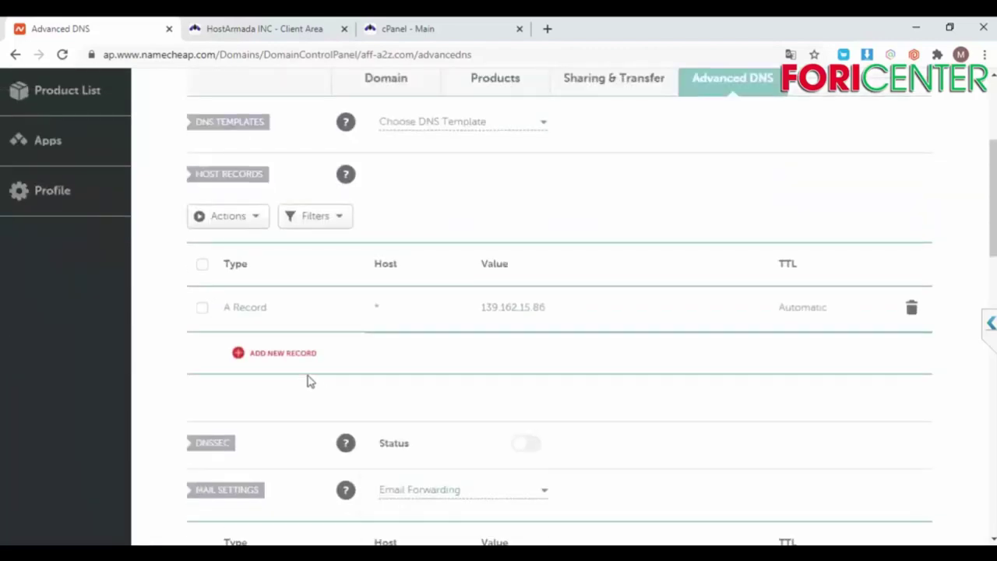
{"action": "left_click", "coordinate": [285, 356]}
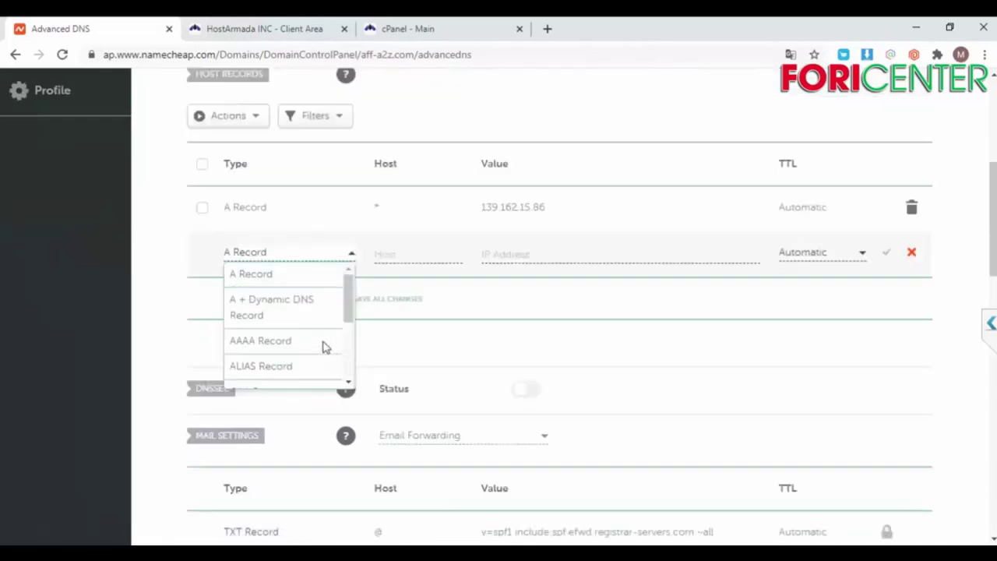
{"action": "left_click", "coordinate": [285, 278]}
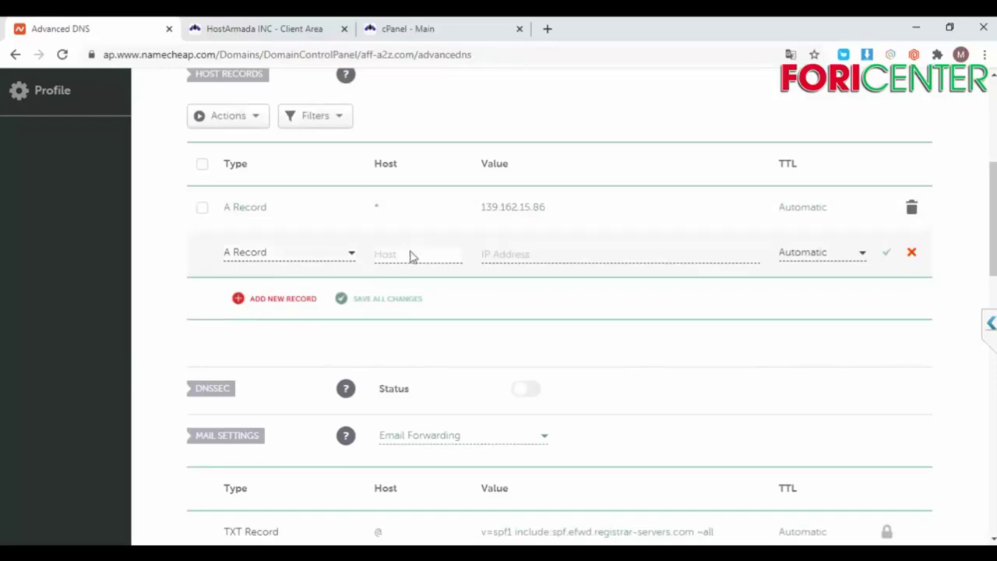
{"action": "left_click", "coordinate": [542, 251]}
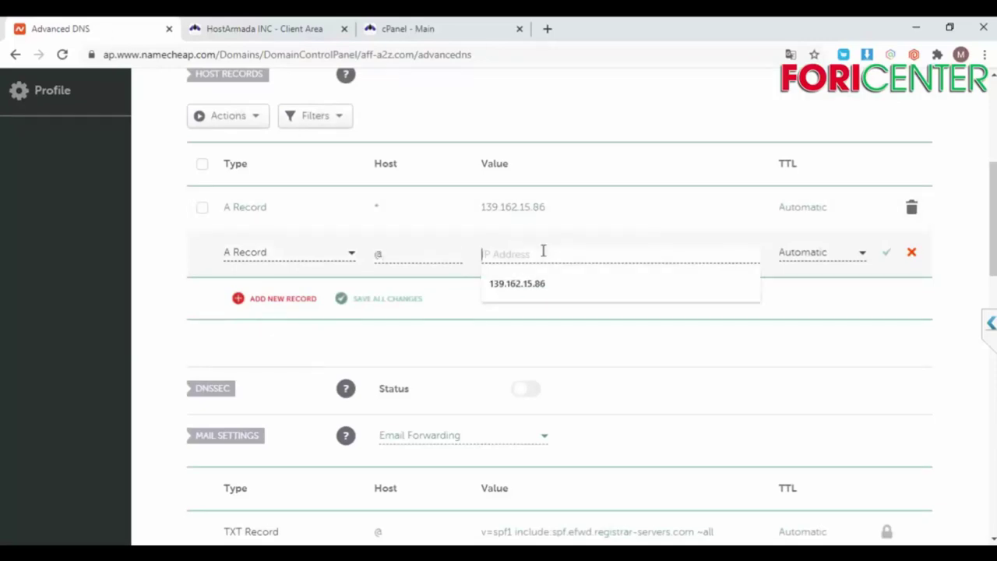
{"action": "key", "text": "Down"}
{"action": "key", "text": "Return"}
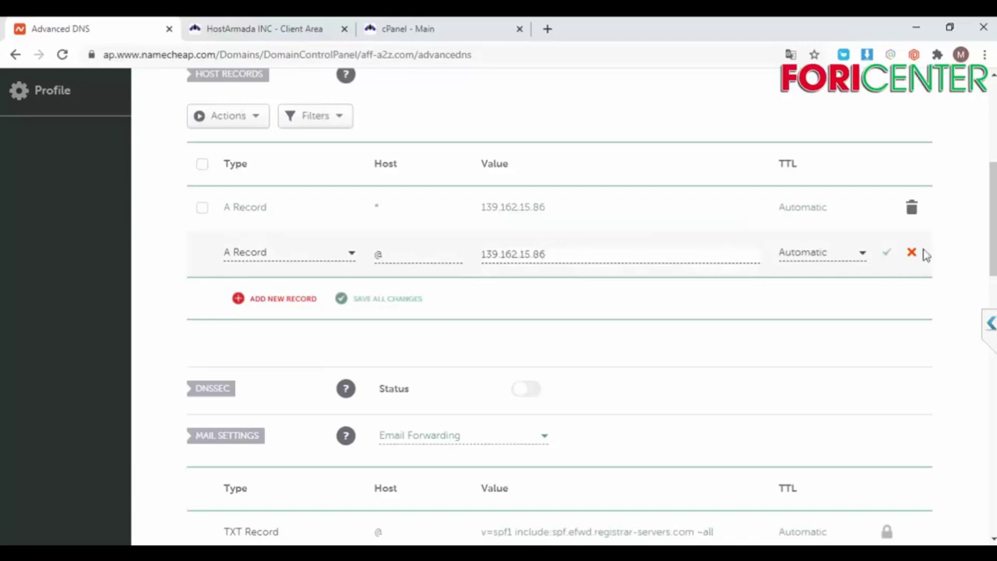
{"action": "left_click", "coordinate": [884, 256]}
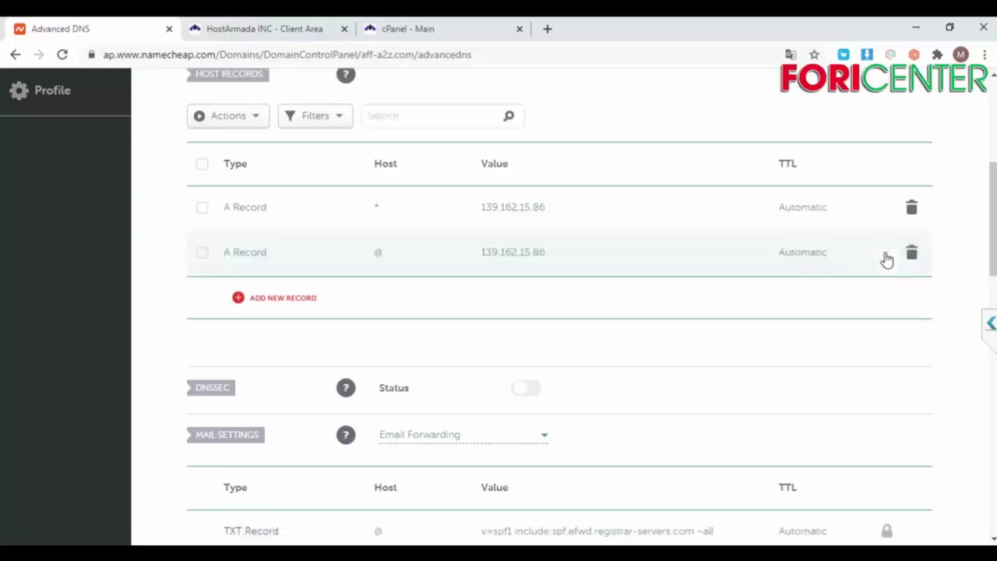
Add and save an A Record with host www and IP address 139.162.15.86
{"action": "left_click", "coordinate": [278, 299]}
{"action": "left_click", "coordinate": [272, 252]}
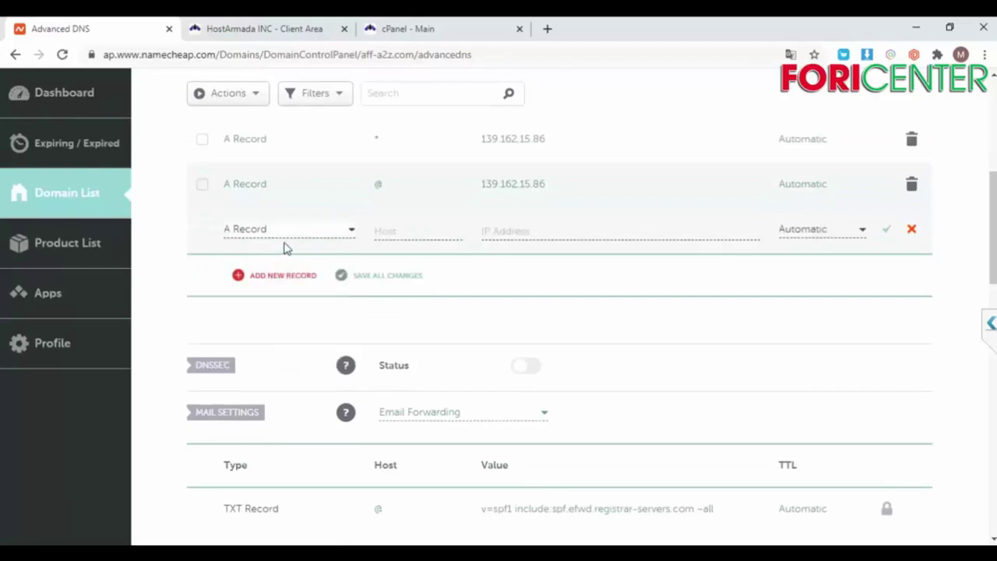
{"action": "left_click", "coordinate": [389, 227]}
{"action": "type", "text": "www"}
{"action": "left_click", "coordinate": [533, 230]}
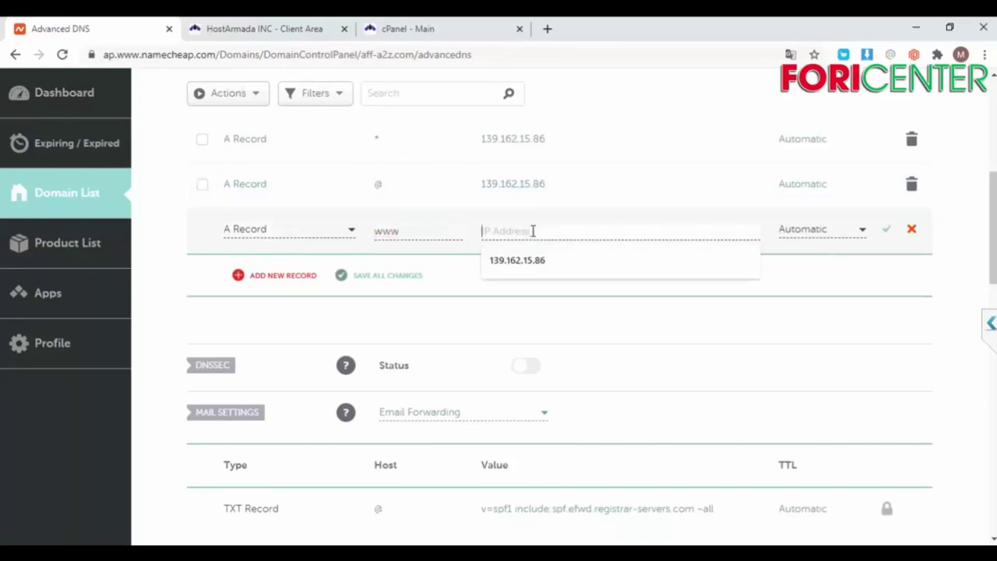
{"action": "key", "text": "Down"}
{"action": "key", "text": "Return"}
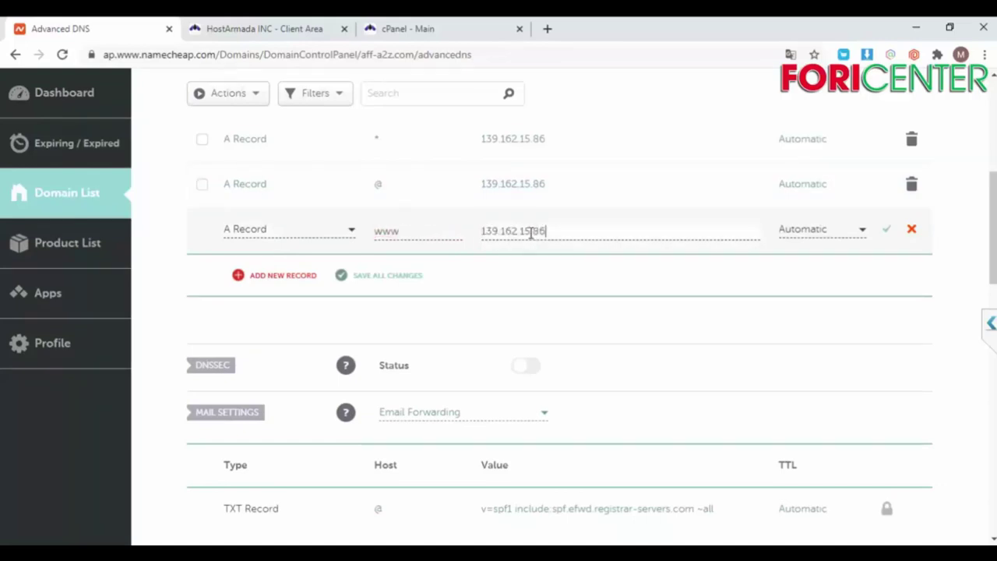
{"action": "left_click", "coordinate": [887, 231]}
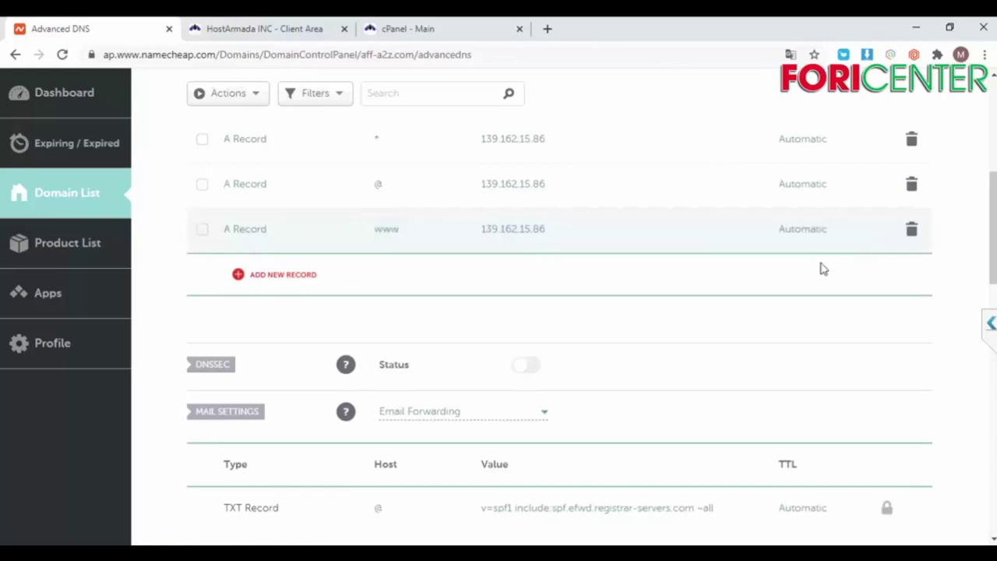
{"action": "scroll", "coordinate": [690, 296], "scroll_direction": "up", "scroll_amount": 2}
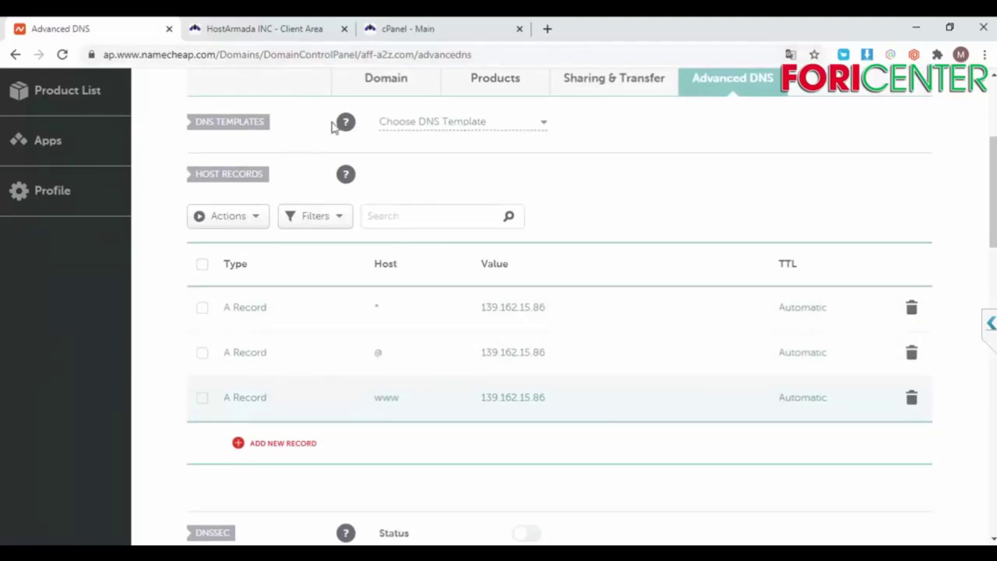
{"action": "left_click", "coordinate": [448, 32]}
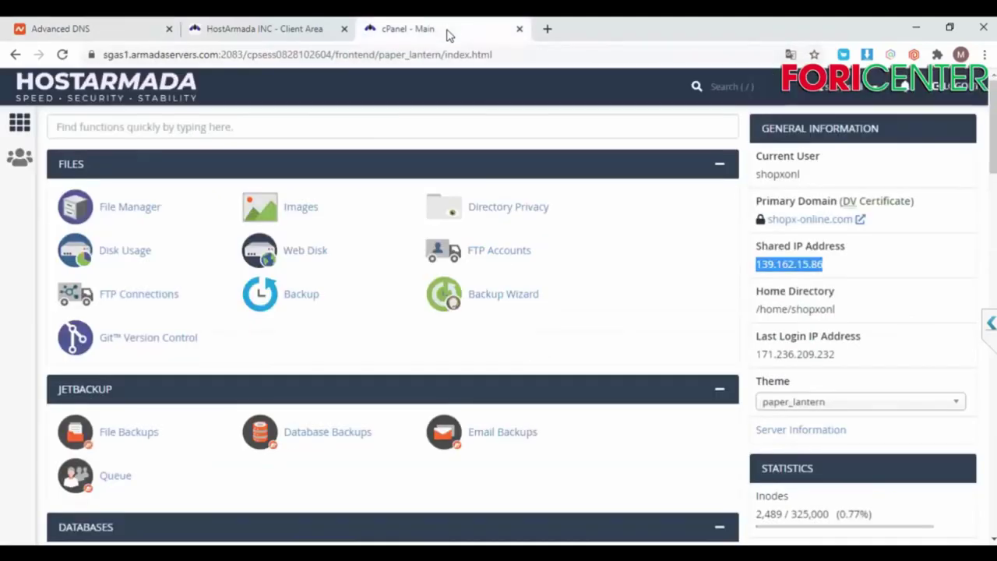
{"action": "scroll", "coordinate": [347, 368], "scroll_direction": "down", "scroll_amount": 2}
{"action": "scroll", "coordinate": [348, 371], "scroll_direction": "up", "scroll_amount": 2}
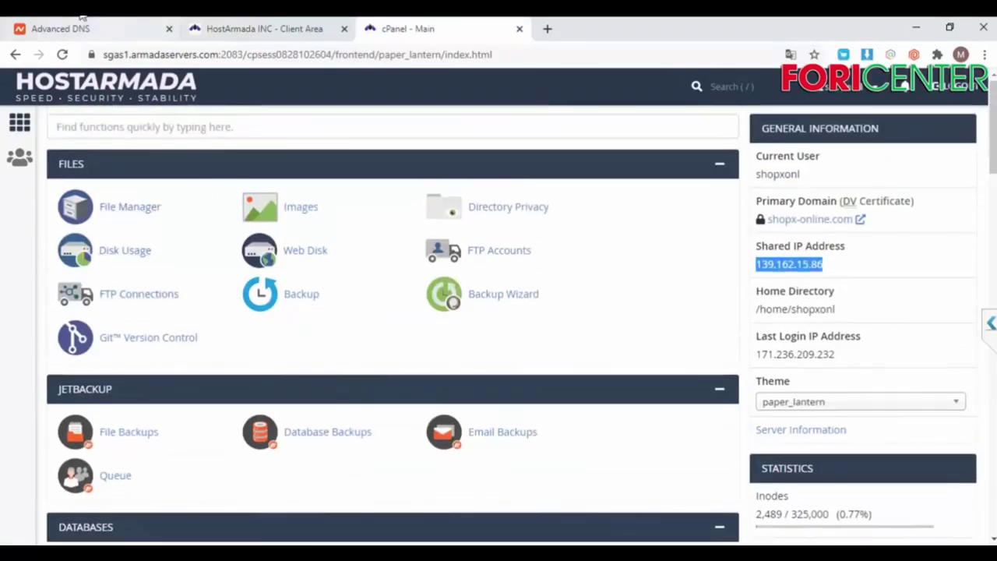
{"action": "left_click", "coordinate": [107, 30]}
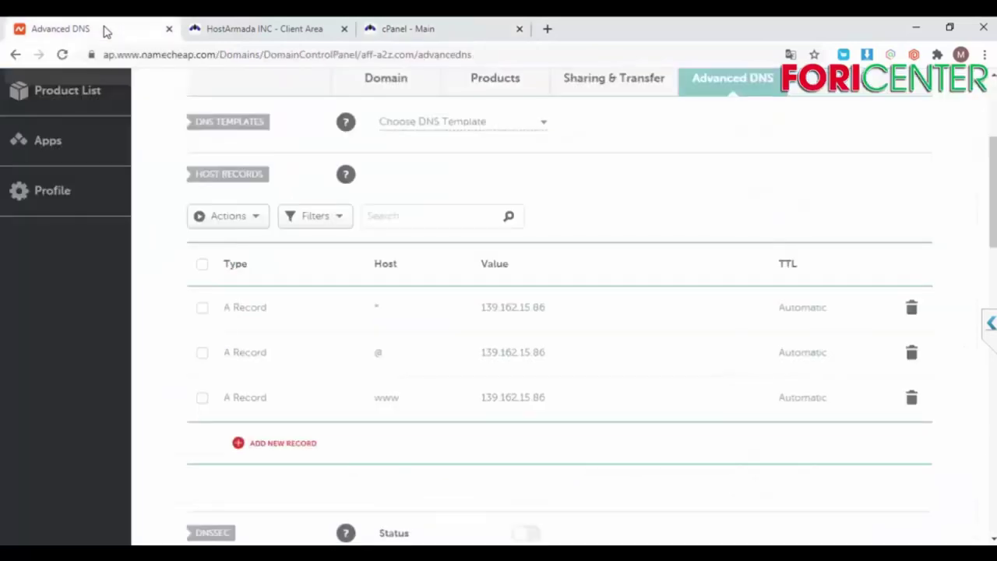
Copy the domain name aff-a2z.com from Namecheap, open it in a new browser tab and check the site's connection security information
{"action": "scroll", "coordinate": [246, 212], "scroll_direction": "up", "scroll_amount": 3}
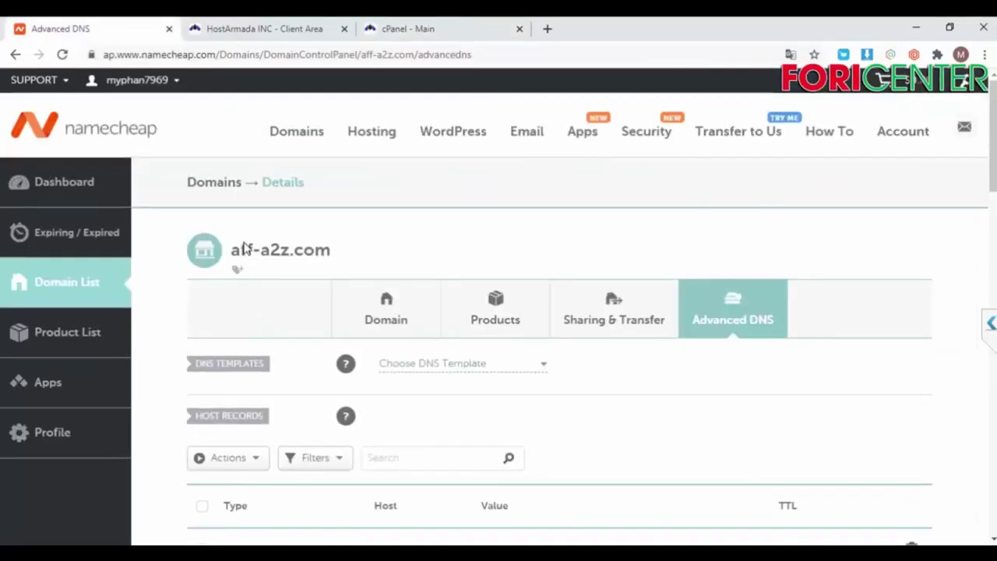
{"action": "left_click_drag", "start_coordinate": [345, 250], "coordinate": [232, 253]}
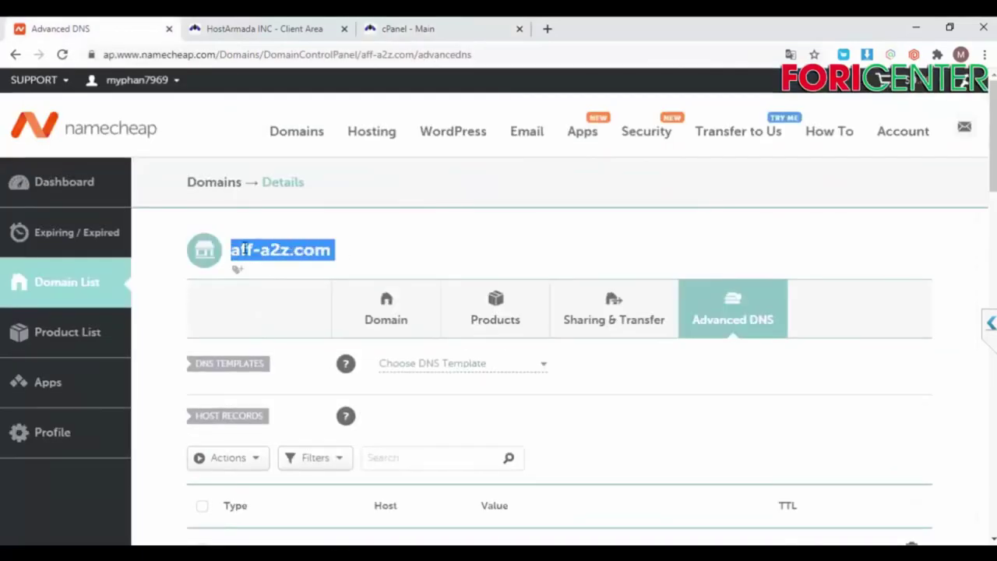
{"action": "right_click", "coordinate": [244, 250]}
{"action": "left_click", "coordinate": [277, 258]}
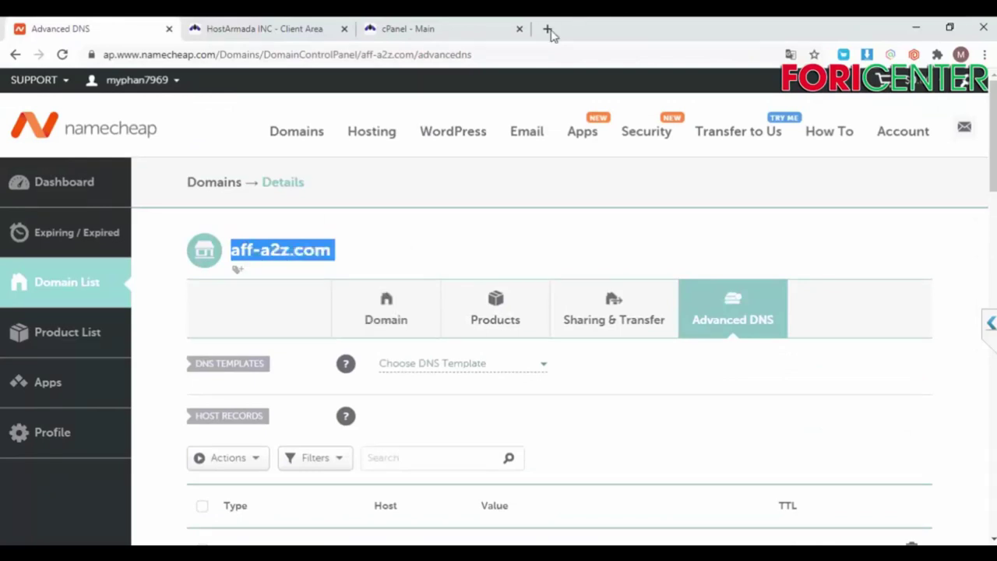
{"action": "left_click", "coordinate": [548, 30]}
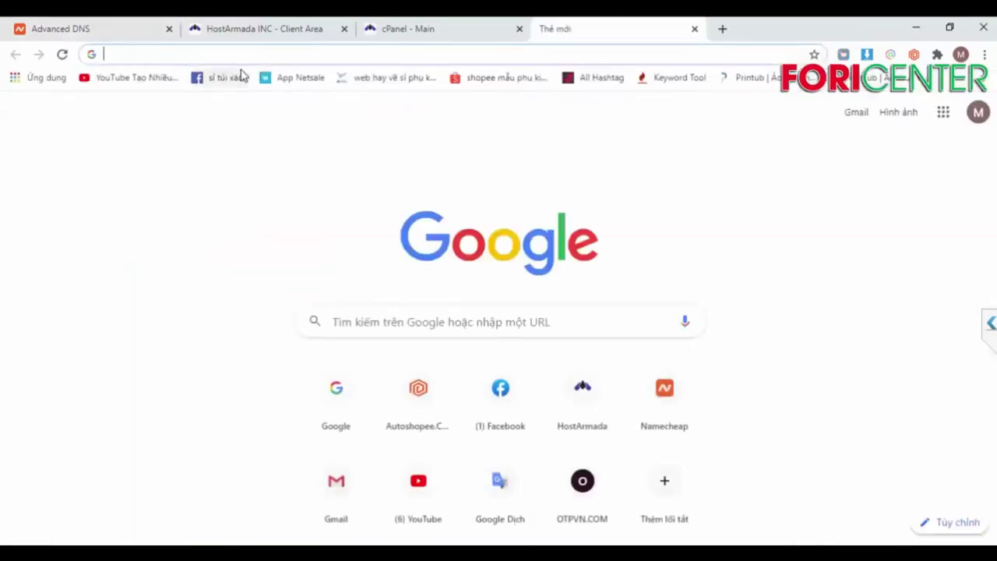
{"action": "key", "text": "ctrl+v"}
{"action": "left_click", "coordinate": [244, 80]}
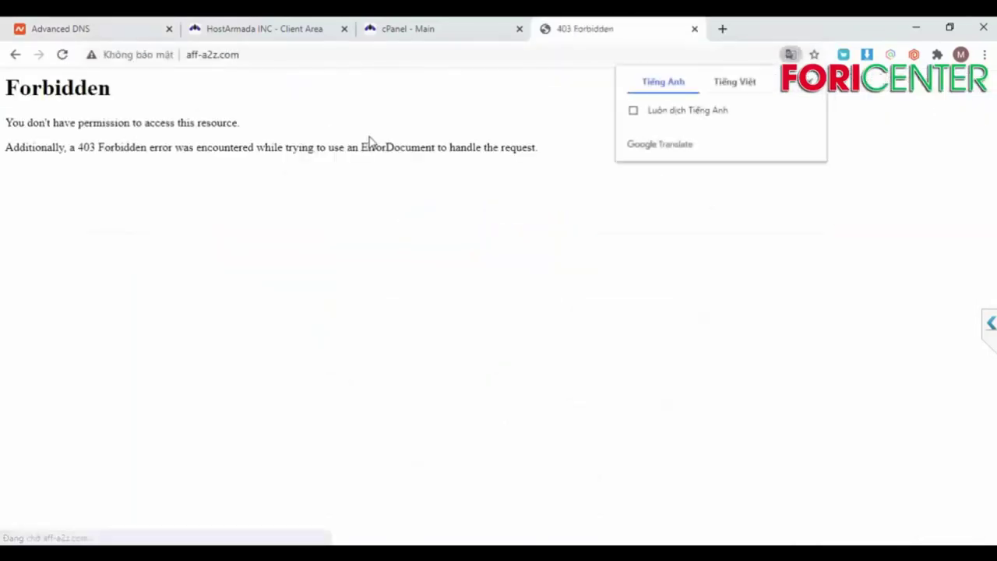
{"action": "left_click", "coordinate": [139, 54]}
{"action": "left_click", "coordinate": [424, 122]}
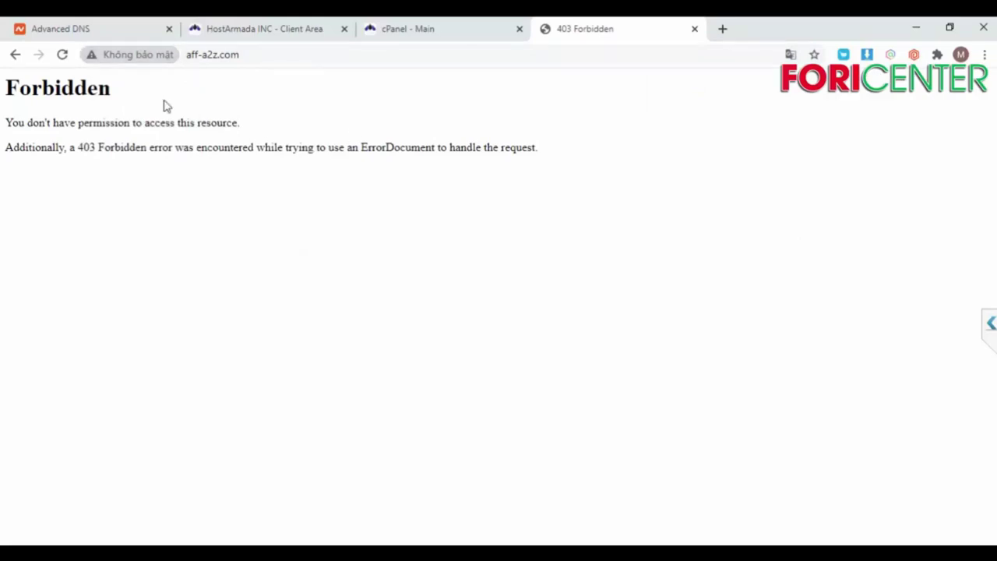
Switch to cPanel and open SSL/TLS Status from its Security section
{"action": "left_click", "coordinate": [415, 35]}
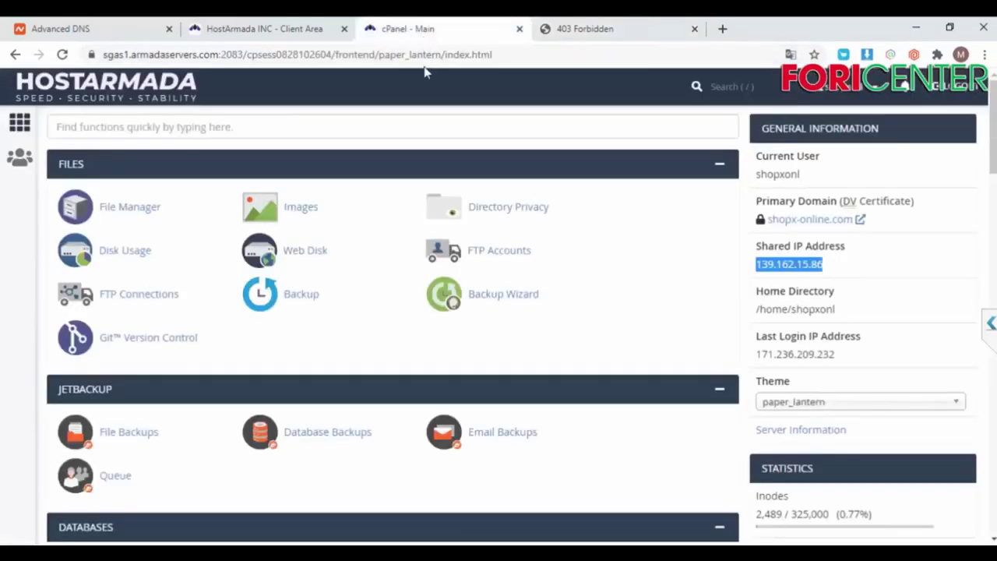
{"action": "scroll", "coordinate": [303, 309], "scroll_direction": "down", "scroll_amount": 3}
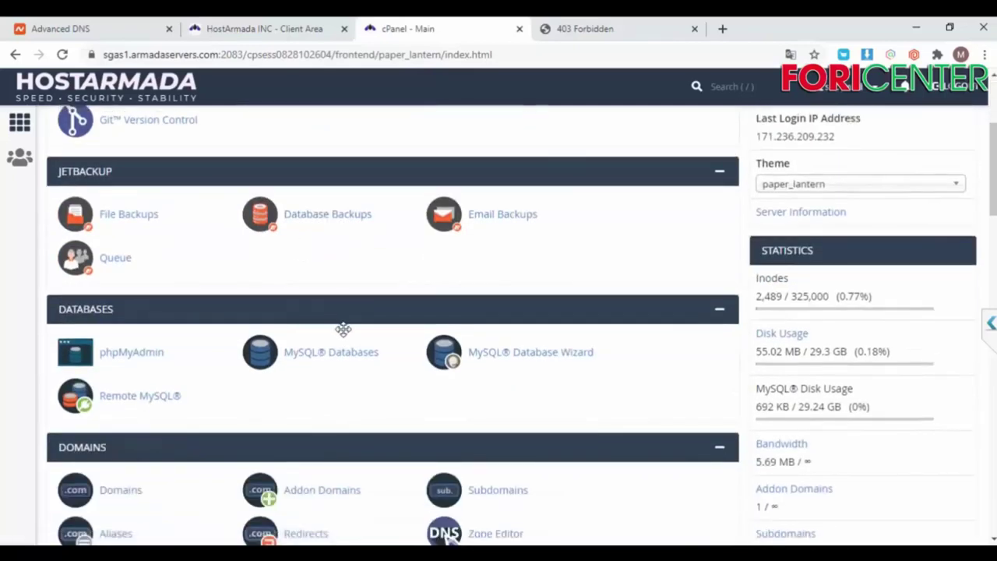
{"action": "scroll", "coordinate": [343, 329], "scroll_direction": "down", "scroll_amount": 1}
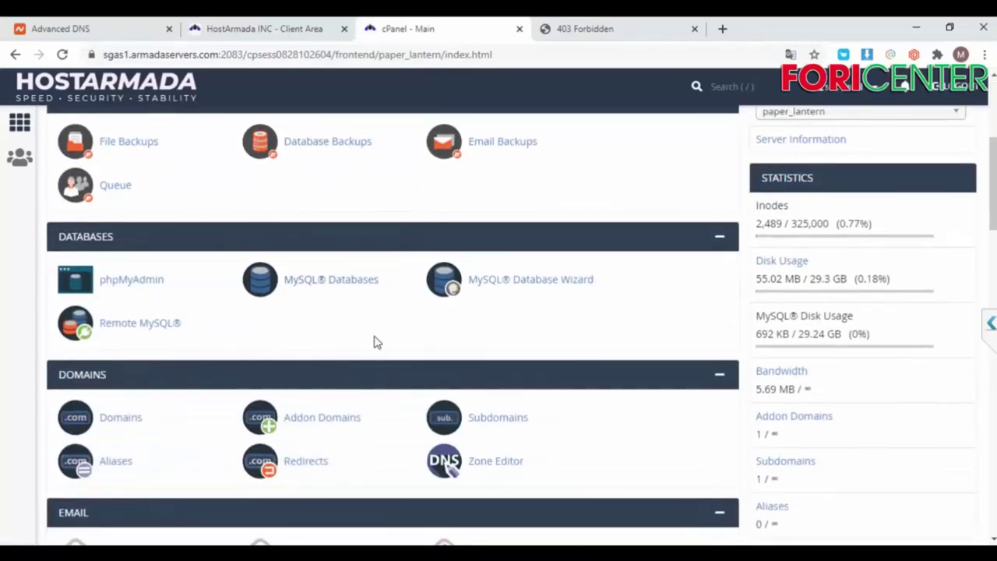
{"action": "scroll", "coordinate": [362, 294], "scroll_direction": "down", "scroll_amount": 1}
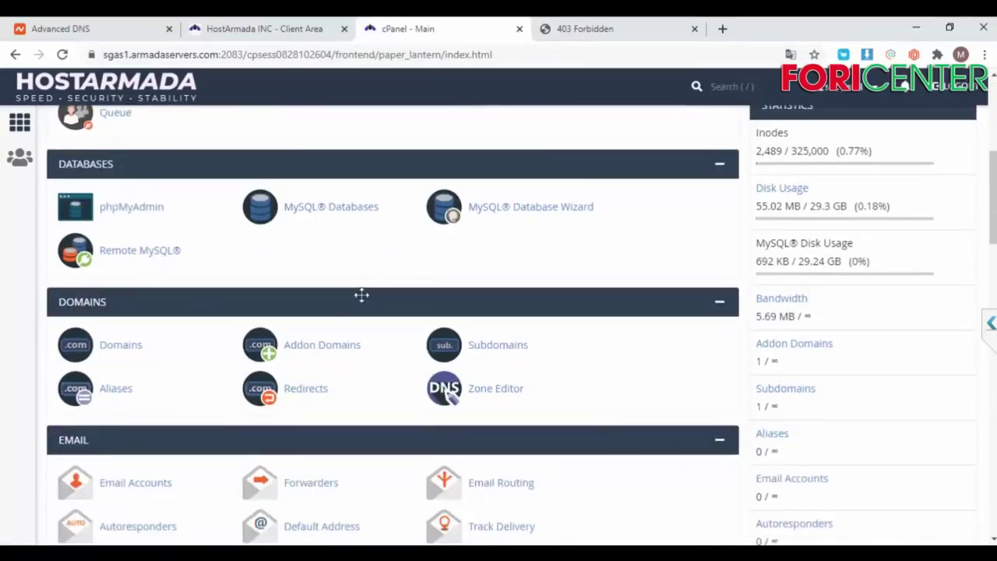
{"action": "scroll", "coordinate": [362, 294], "scroll_direction": "up", "scroll_amount": 4}
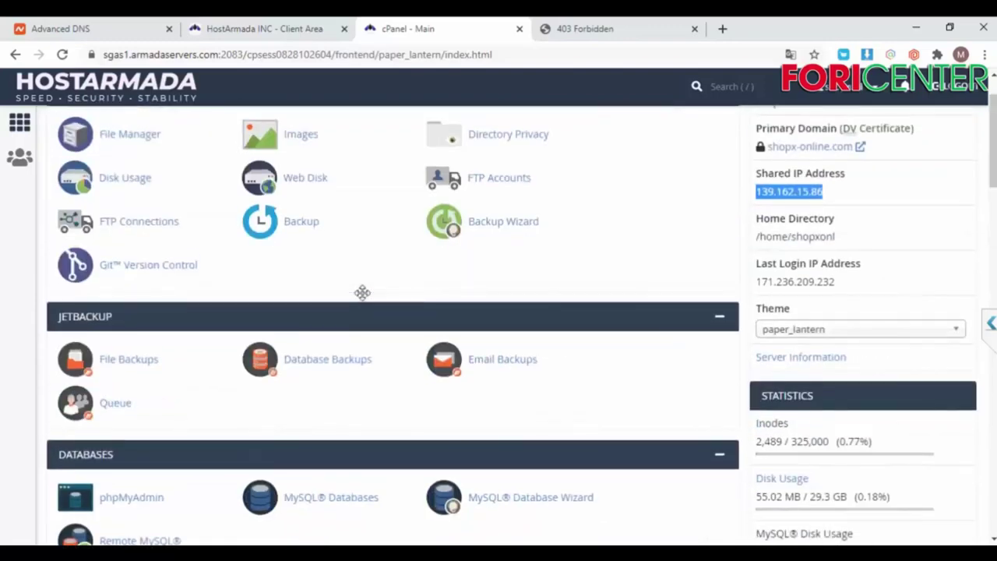
{"action": "scroll", "coordinate": [360, 299], "scroll_direction": "down", "scroll_amount": 4}
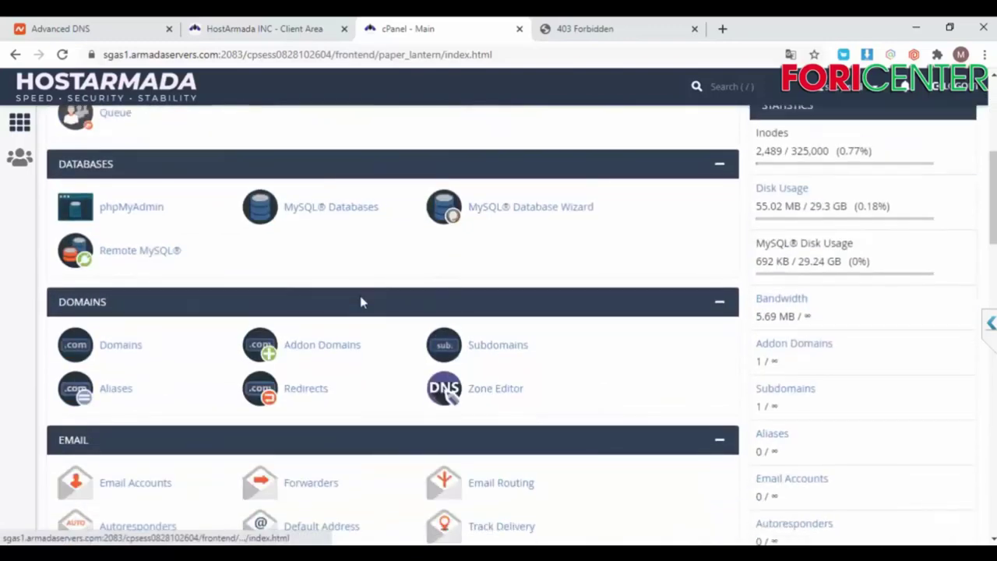
{"action": "scroll", "coordinate": [361, 302], "scroll_direction": "down", "scroll_amount": 3}
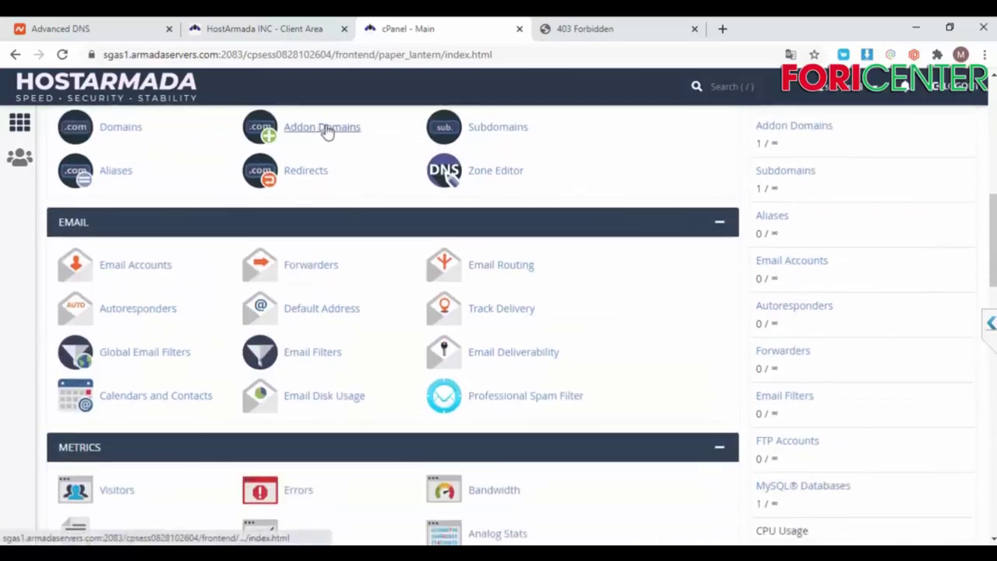
{"action": "scroll", "coordinate": [300, 389], "scroll_direction": "down", "scroll_amount": 5}
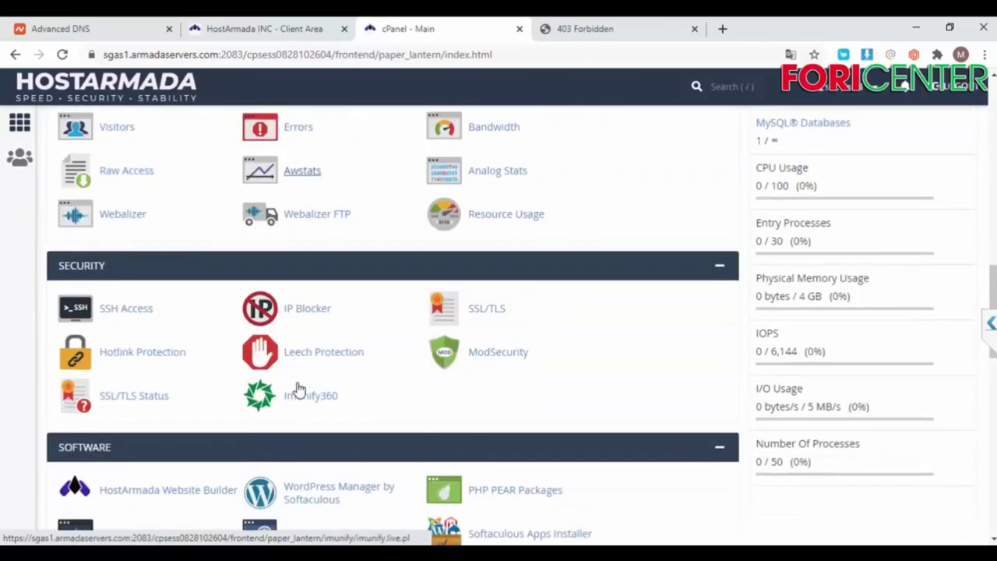
{"action": "left_click", "coordinate": [129, 399]}
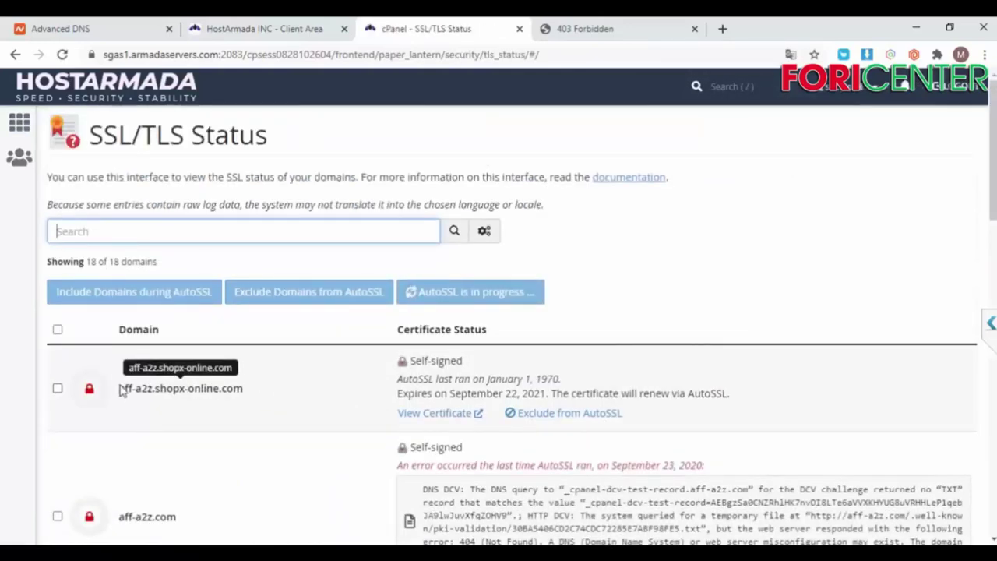
Examine the AutoSSL progress and the certificate status of aff-a2z.com in the domain list
{"action": "scroll", "coordinate": [234, 381], "scroll_direction": "down", "scroll_amount": 1}
{"action": "scroll", "coordinate": [234, 378], "scroll_direction": "down", "scroll_amount": 2}
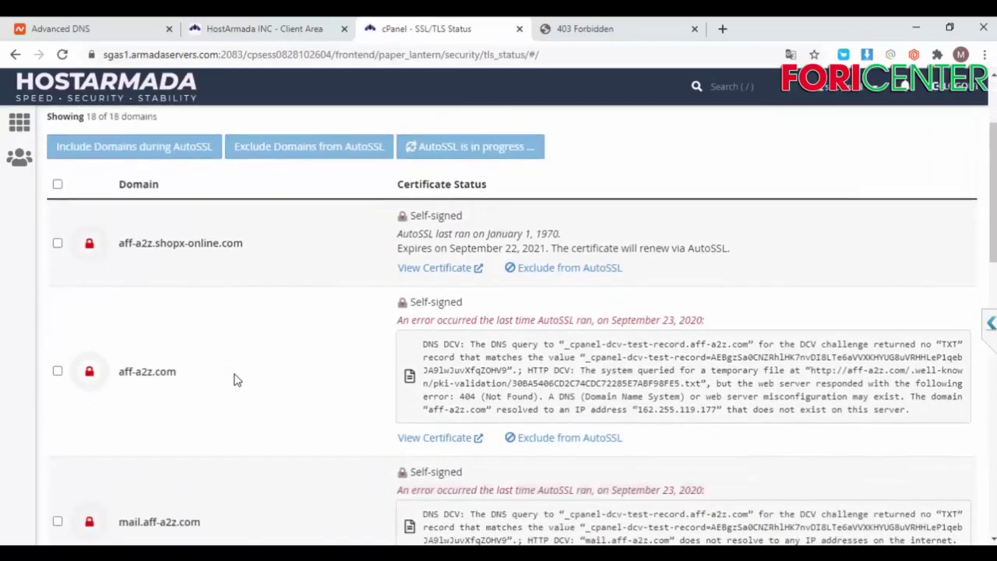
{"action": "scroll", "coordinate": [231, 376], "scroll_direction": "up", "scroll_amount": 2}
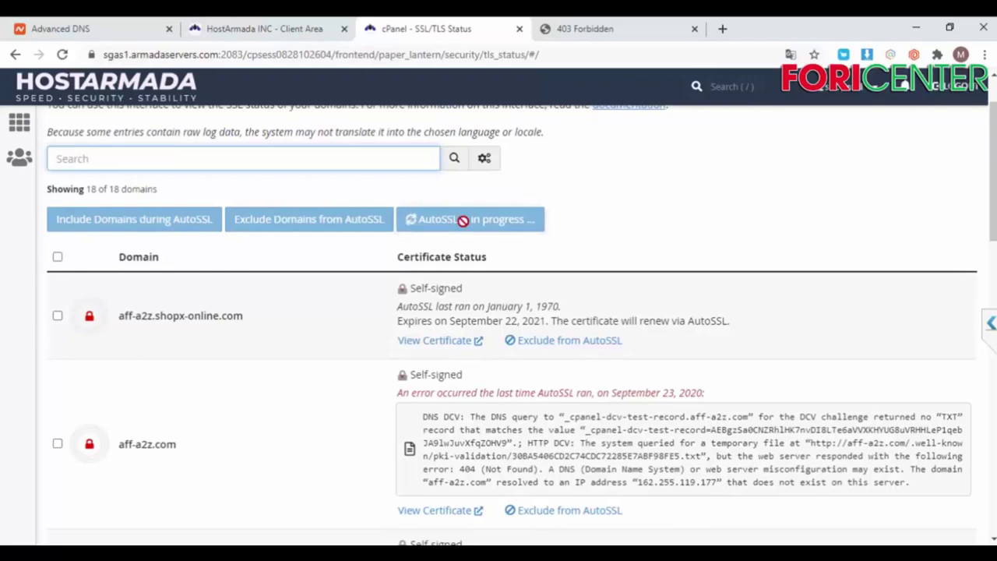
{"action": "left_click", "coordinate": [629, 242]}
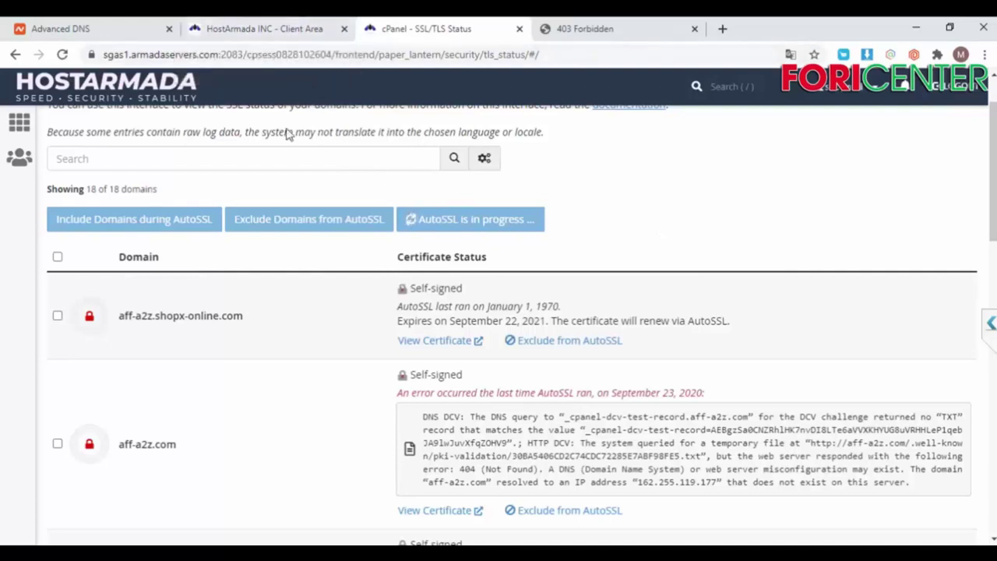
From the HostArmada client area, launch another cPanel session, open File Manager and expand the aff-a2z.com folder
{"action": "left_click", "coordinate": [261, 31]}
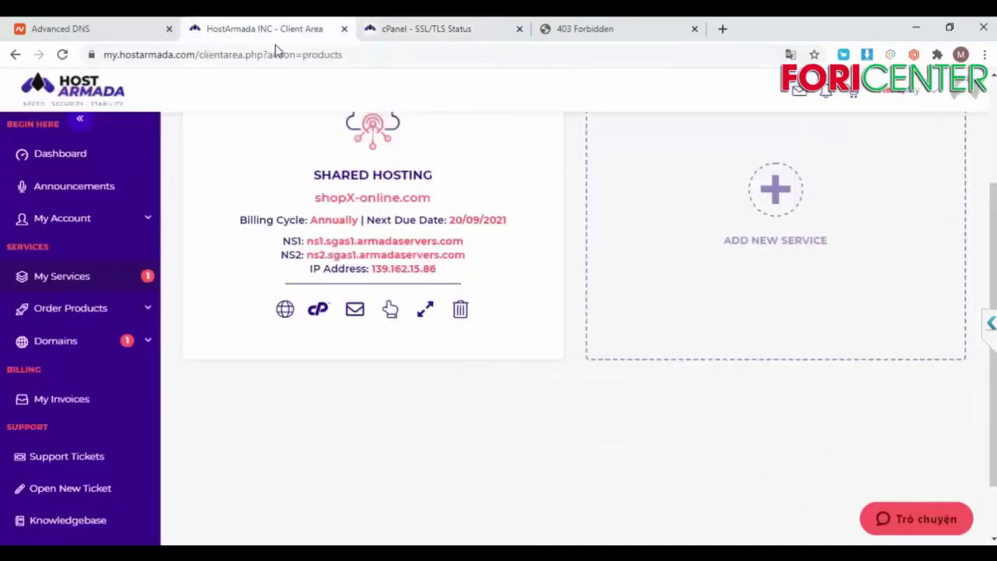
{"action": "left_click", "coordinate": [319, 309]}
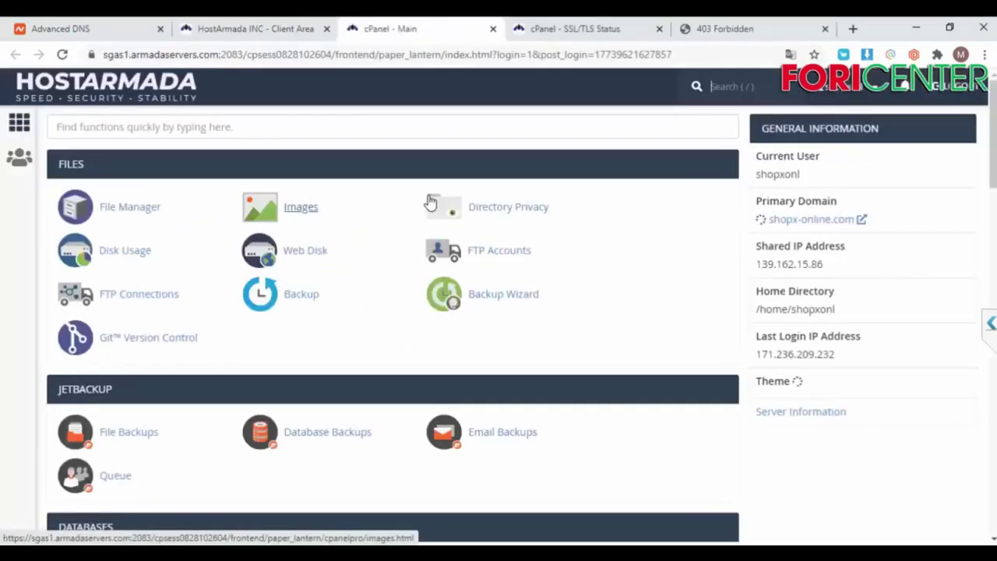
{"action": "left_click", "coordinate": [134, 215]}
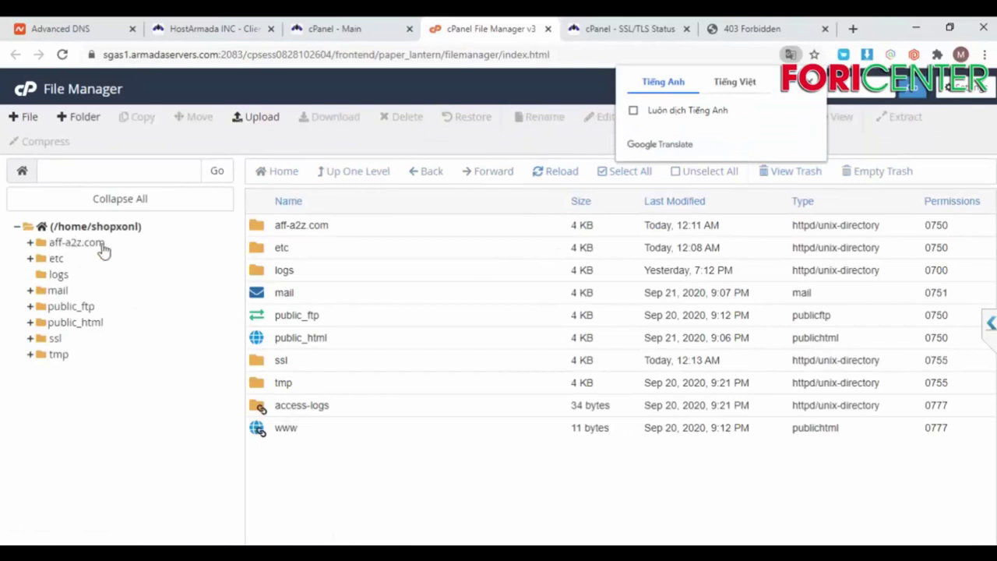
{"action": "left_click", "coordinate": [43, 248]}
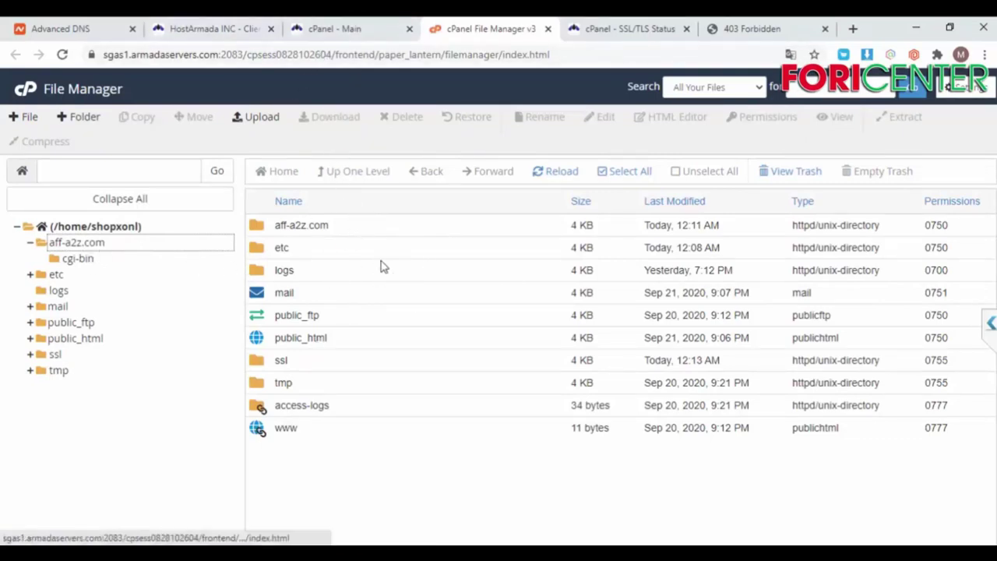
Load youtube.com in place of the aff-a2z.com page and search for "fori center"
{"action": "left_click", "coordinate": [783, 34]}
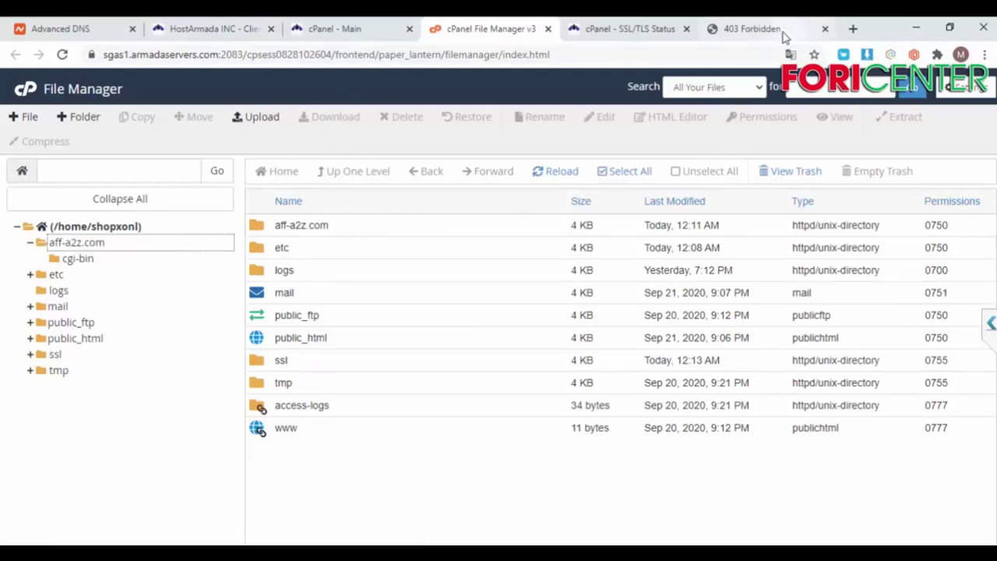
{"action": "left_click", "coordinate": [259, 54]}
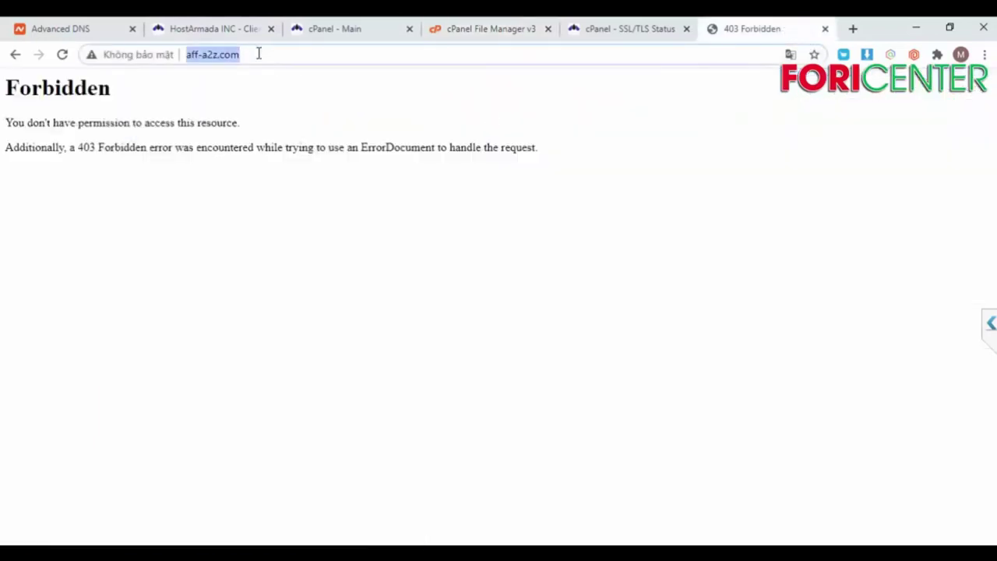
{"action": "type", "text": "y"}
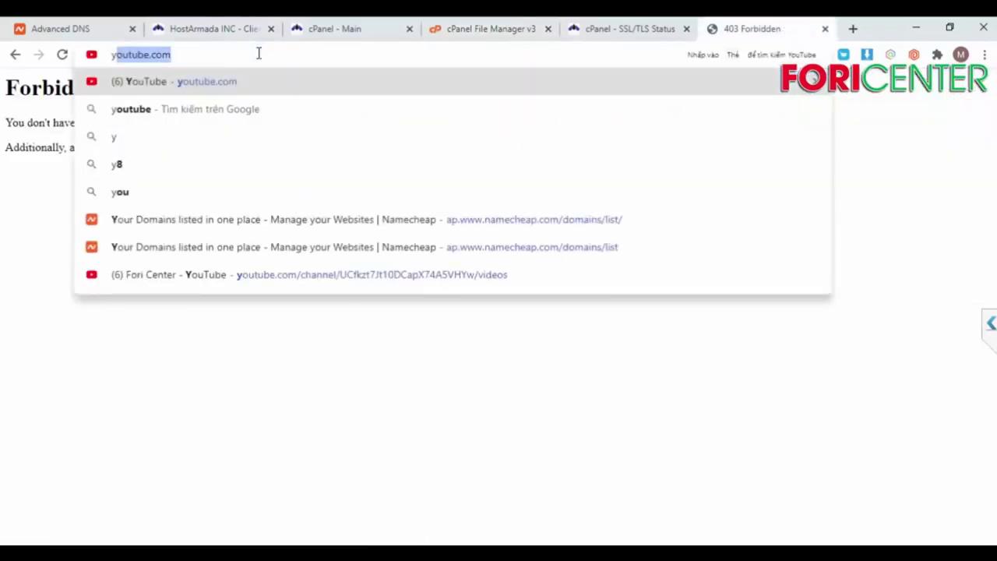
{"action": "type", "text": "outube.com"}
{"action": "key", "text": "Return"}
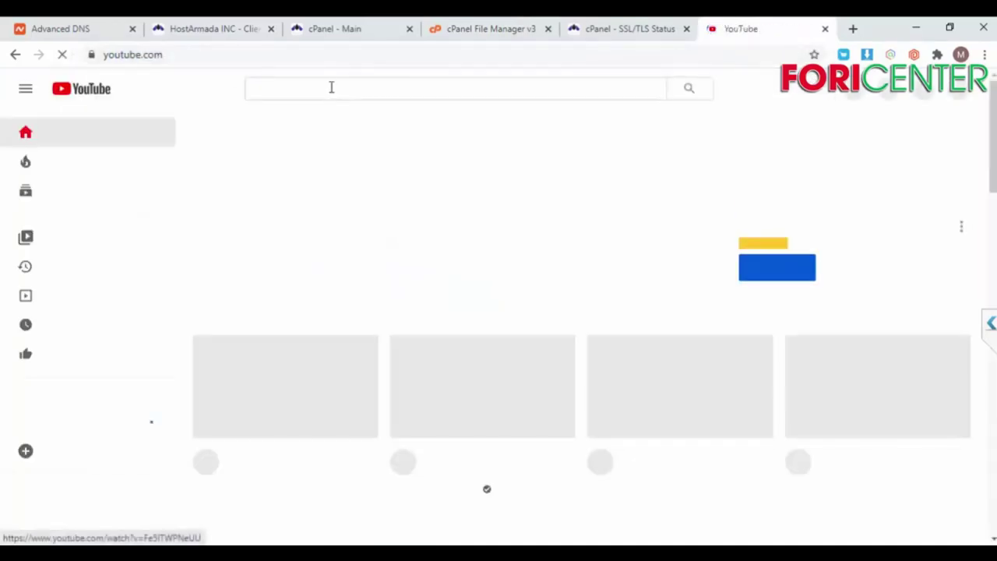
{"action": "left_click", "coordinate": [331, 88]}
{"action": "type", "text": "fori"}
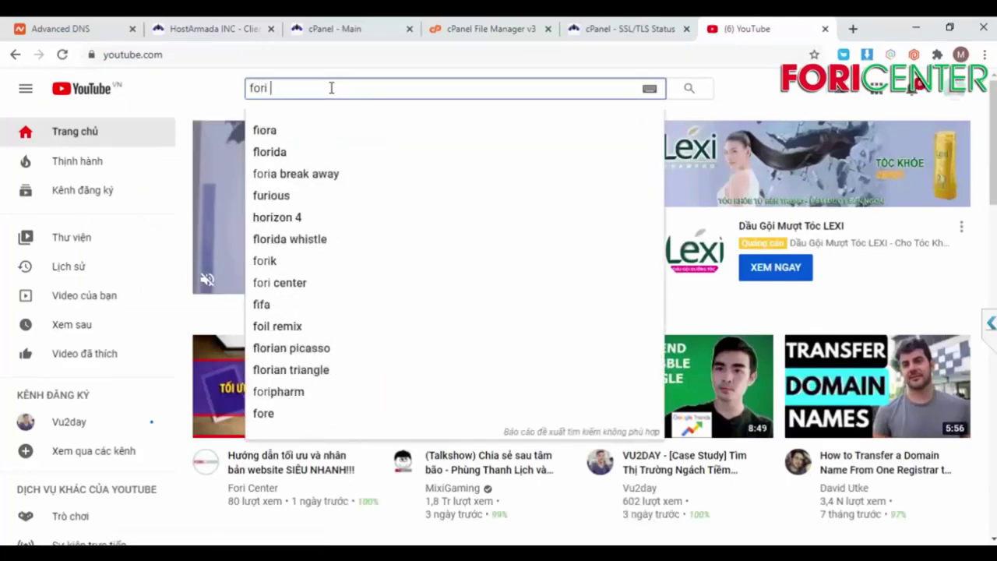
{"action": "type", "text": " center"}
{"action": "key", "text": "Return"}
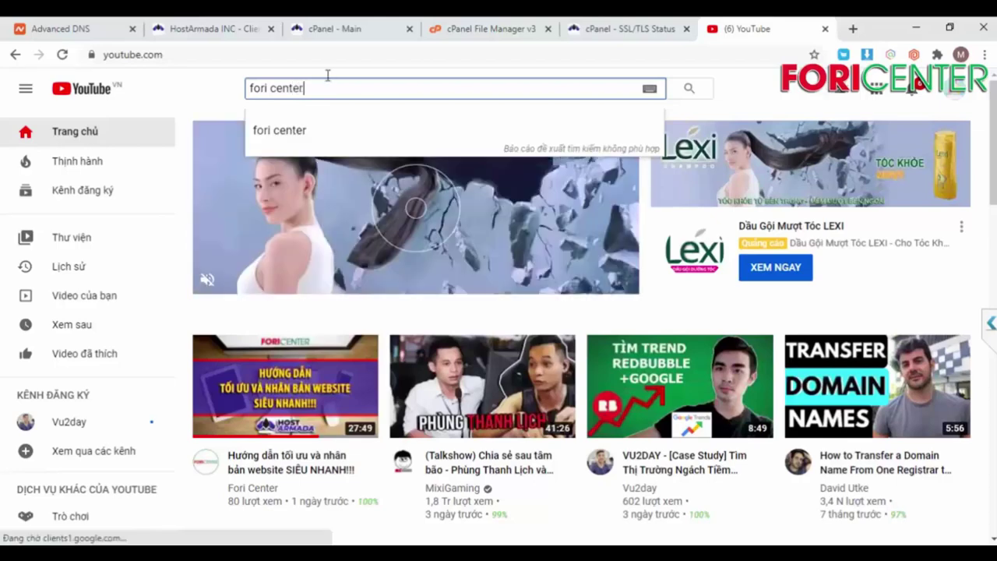
In the Fori Center channel's videos, open "Cách thiết lập website trên hosting Hostarmada siêu nhanh" and pause it
{"action": "scroll", "coordinate": [569, 338], "scroll_direction": "down", "scroll_amount": 3}
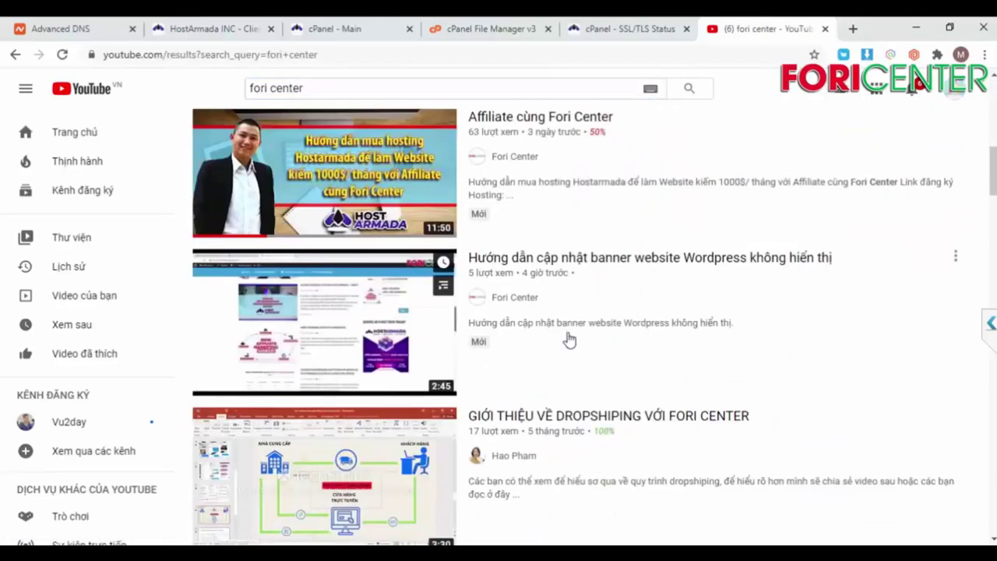
{"action": "scroll", "coordinate": [470, 318], "scroll_direction": "up", "scroll_amount": 2}
{"action": "scroll", "coordinate": [459, 311], "scroll_direction": "up", "scroll_amount": 2}
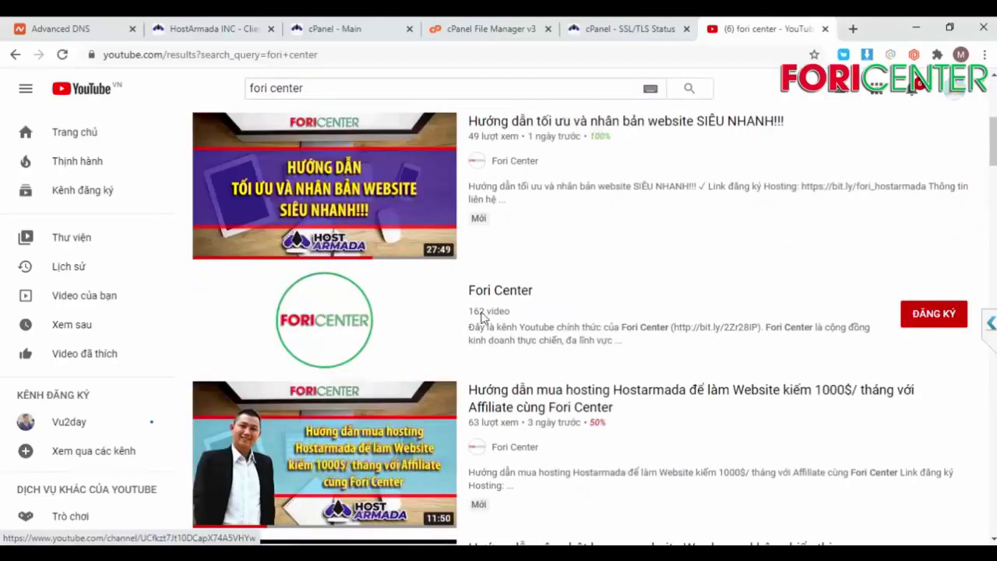
{"action": "left_click", "coordinate": [507, 294]}
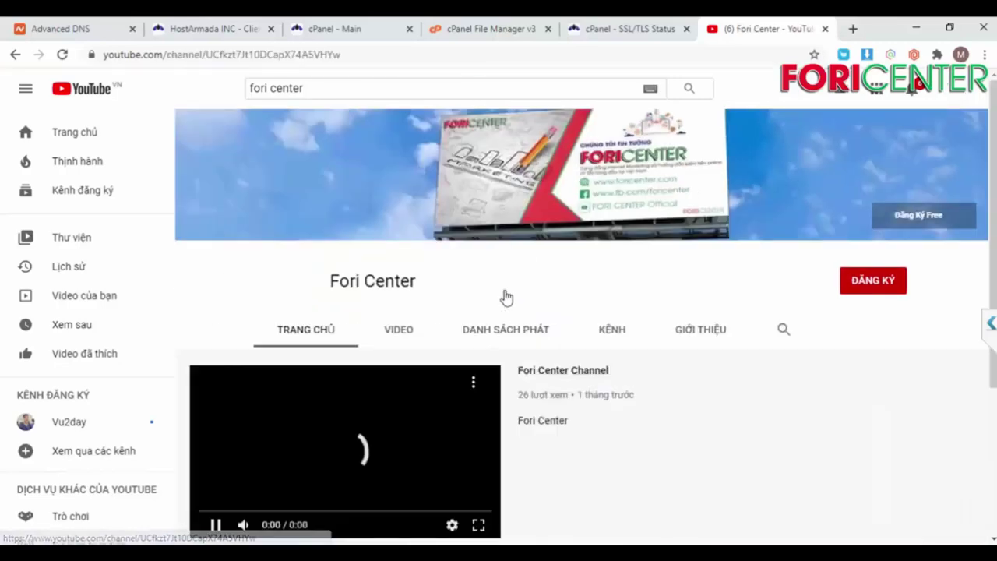
{"action": "left_click", "coordinate": [412, 338]}
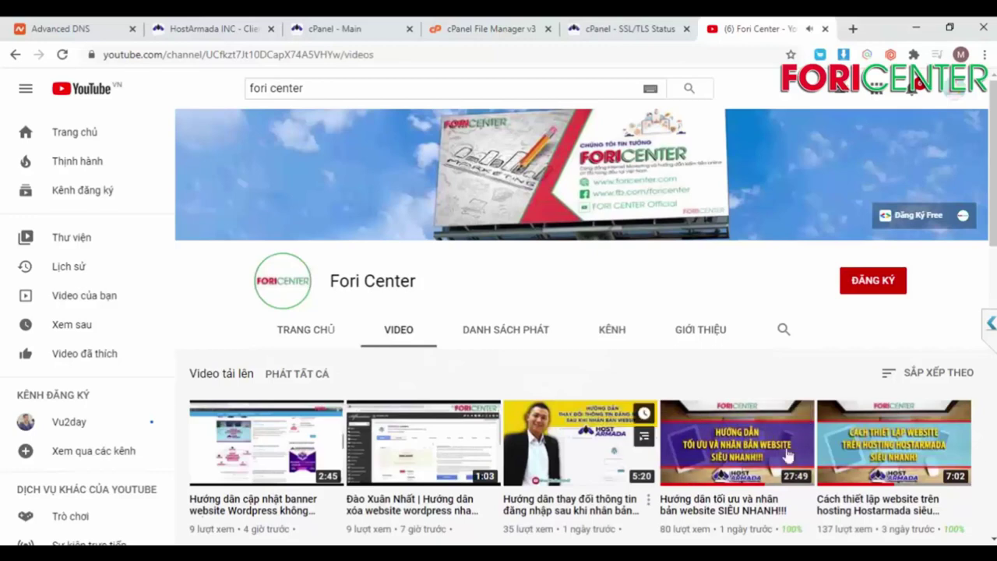
{"action": "left_click", "coordinate": [913, 458]}
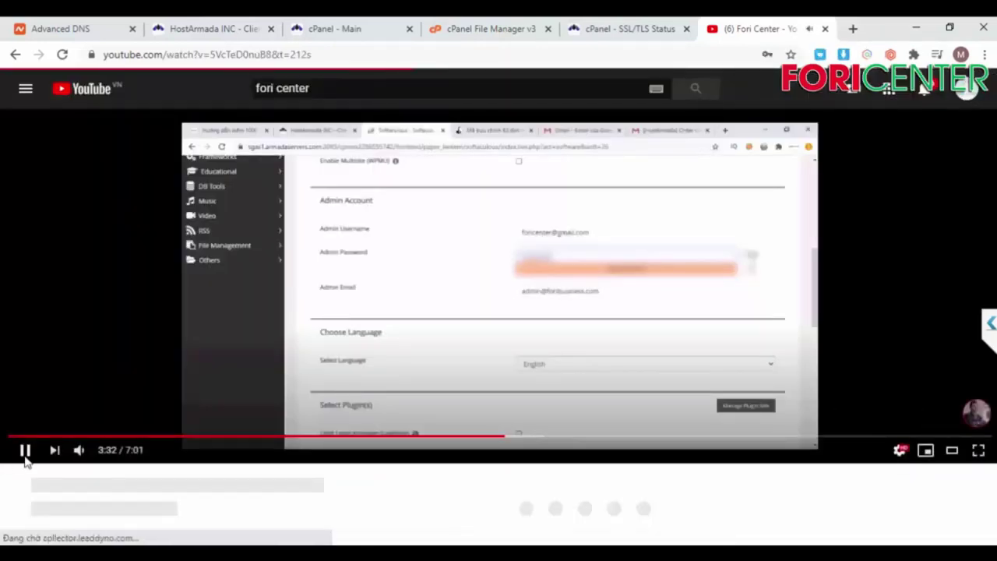
{"action": "left_click", "coordinate": [25, 451]}
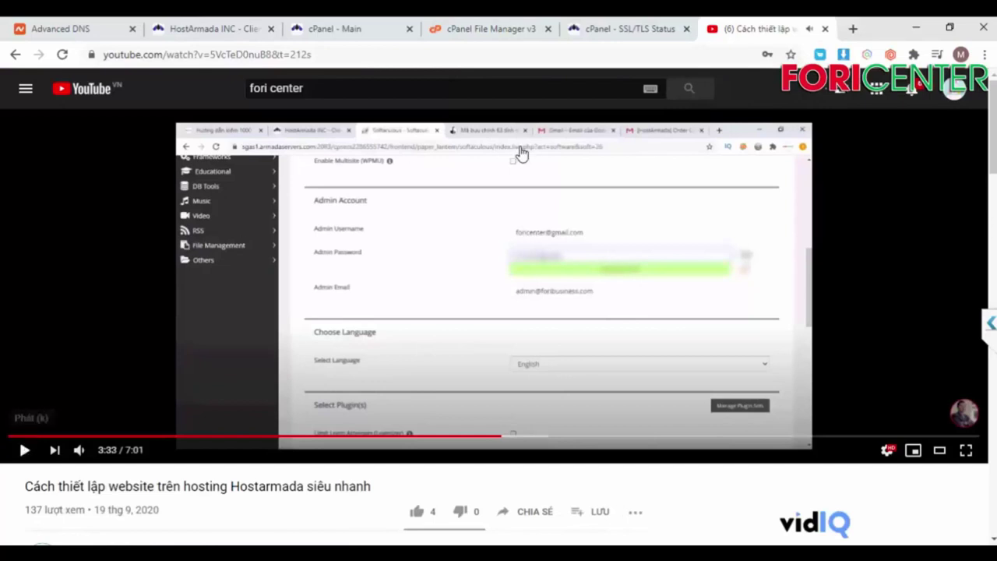
Copy the domain name aff-a2z.com from its Namecheap Advanced DNS page into the address of a new browser tab
{"action": "left_click", "coordinate": [599, 31]}
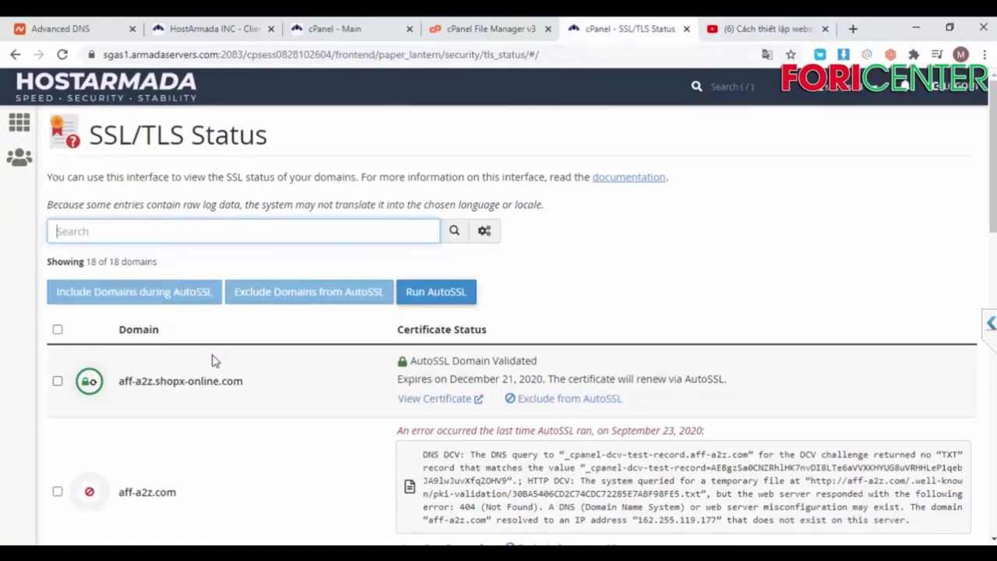
{"action": "left_click", "coordinate": [70, 29]}
{"action": "right_click", "coordinate": [264, 249]}
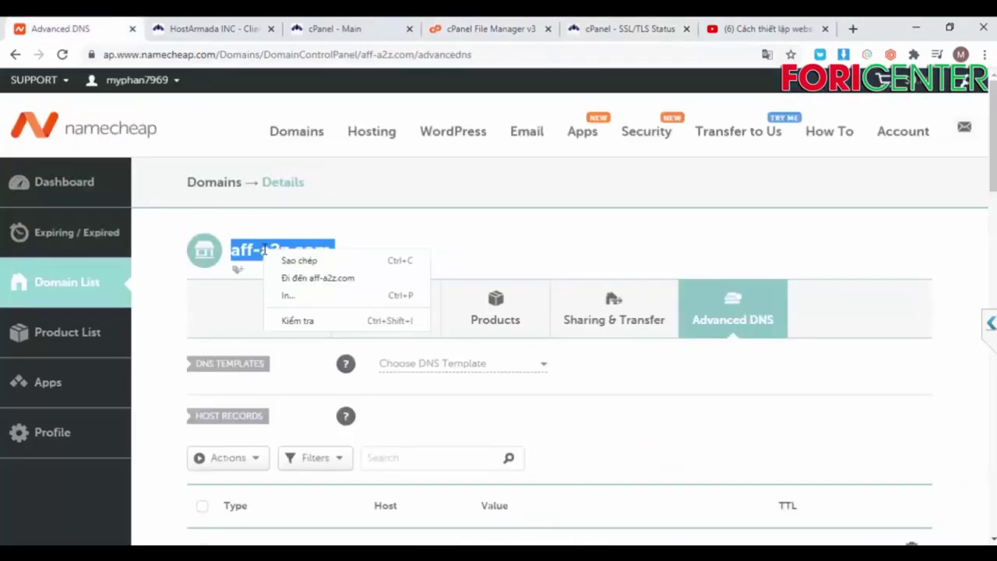
{"action": "left_click", "coordinate": [528, 167]}
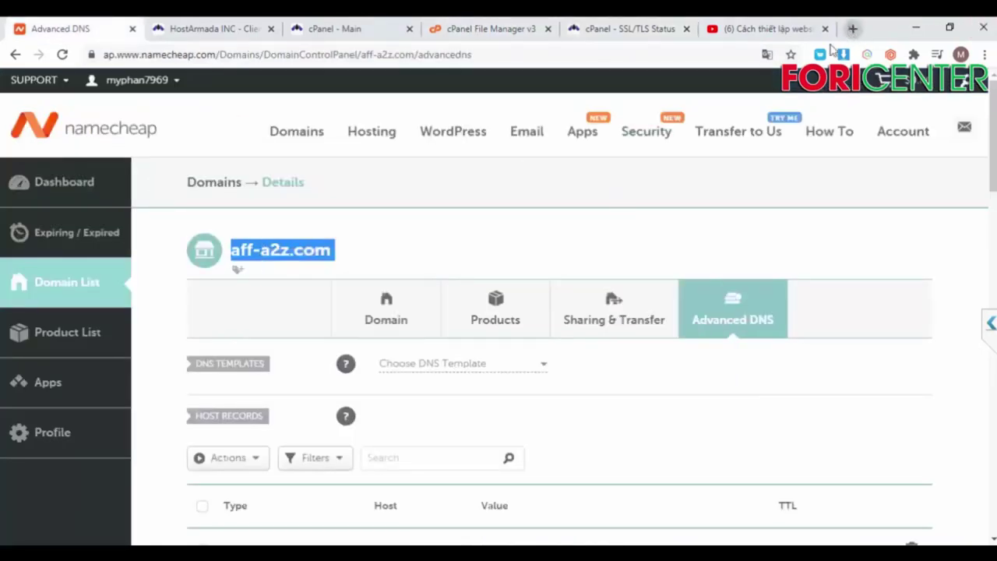
{"action": "left_click", "coordinate": [853, 29]}
{"action": "type", "text": "aff-a2z.com"}
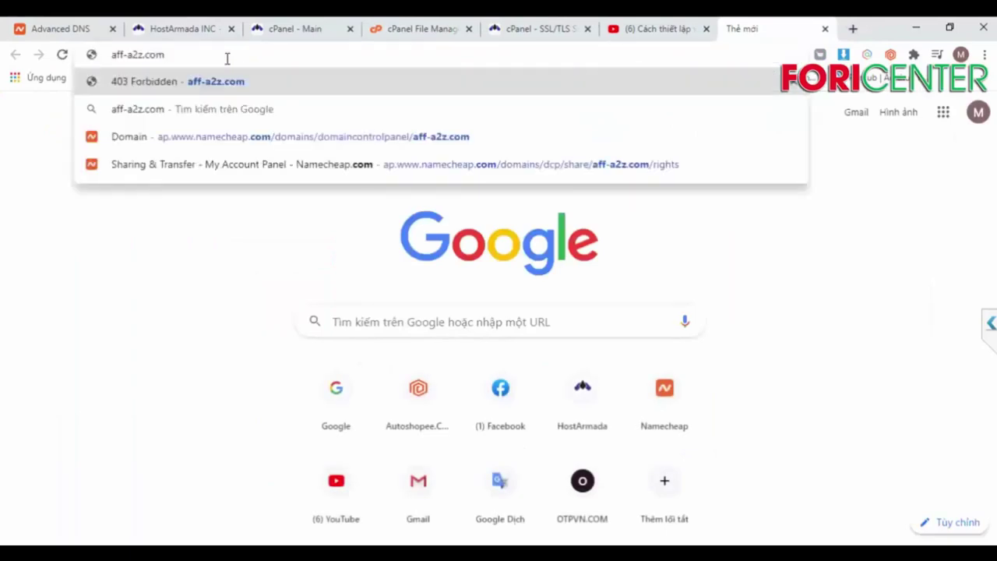
{"action": "left_click", "coordinate": [113, 56]}
{"action": "type", "text": "https"}
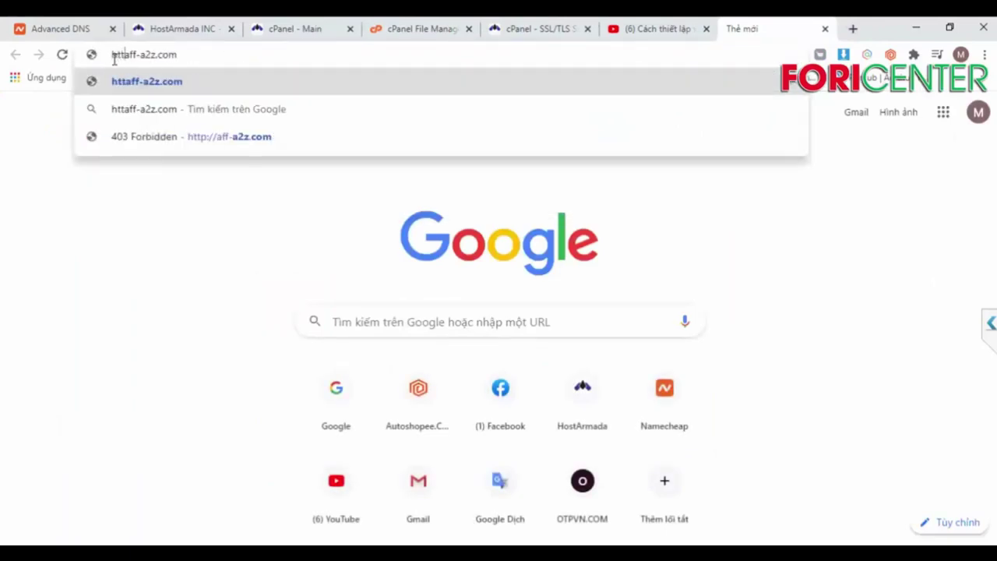
{"action": "type", "text": "://"}
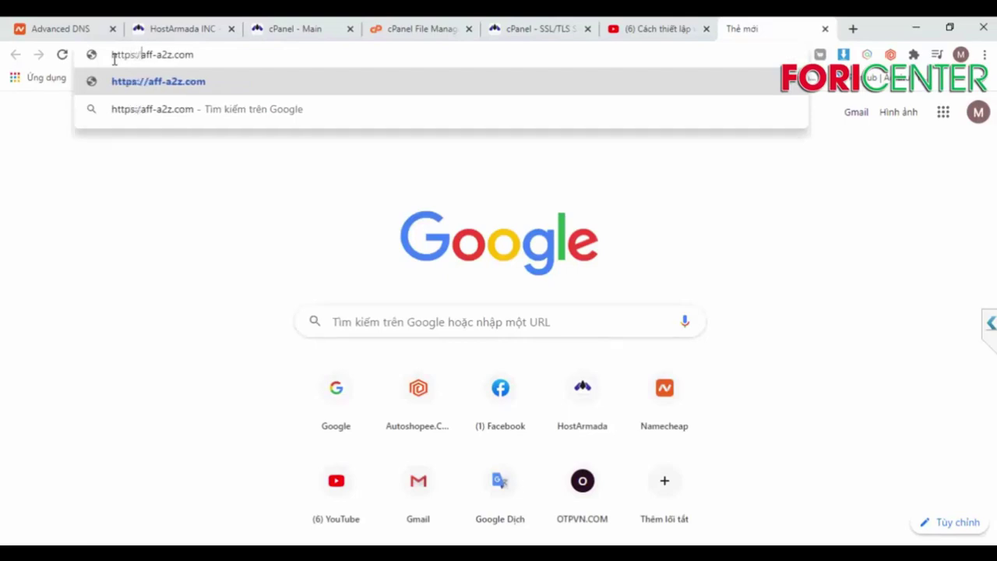
{"action": "key", "text": "Return"}
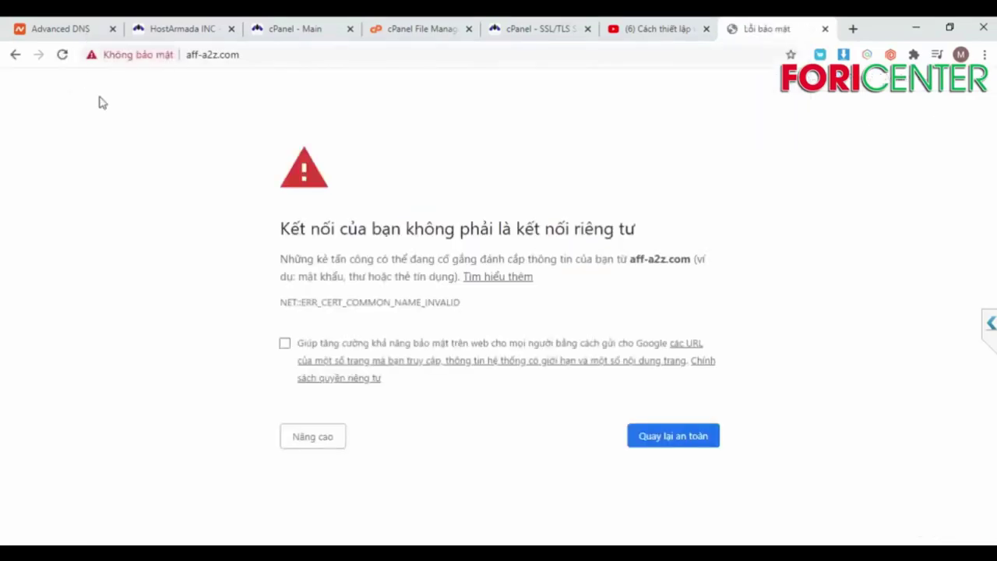
{"action": "left_click", "coordinate": [195, 61]}
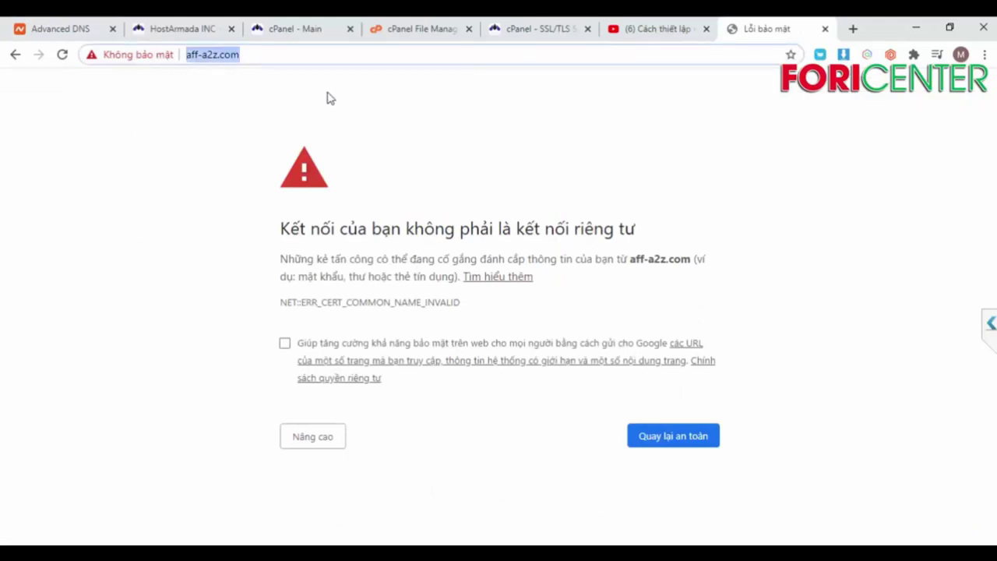
Return to cPanel's SSL/TLS Status page and run AutoSSL again for the account's domains
{"action": "left_click", "coordinate": [293, 34]}
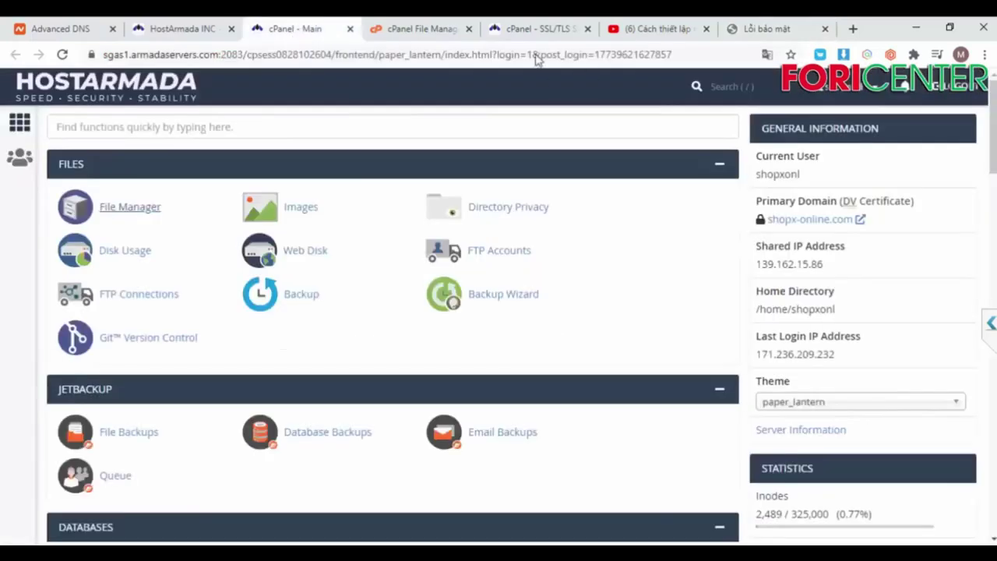
{"action": "left_click", "coordinate": [464, 35]}
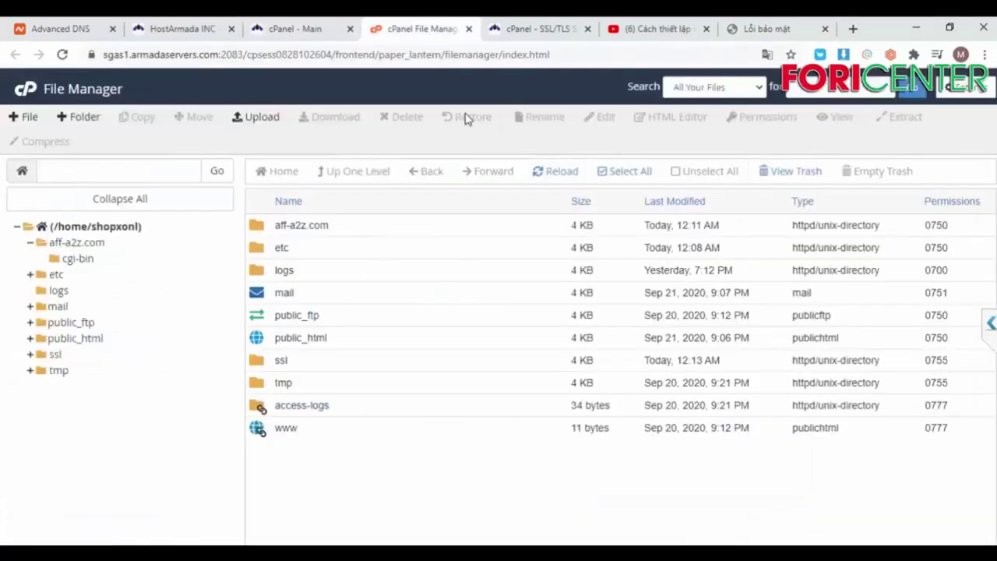
{"action": "left_click", "coordinate": [536, 29]}
{"action": "scroll", "coordinate": [152, 392], "scroll_direction": "down", "scroll_amount": 3}
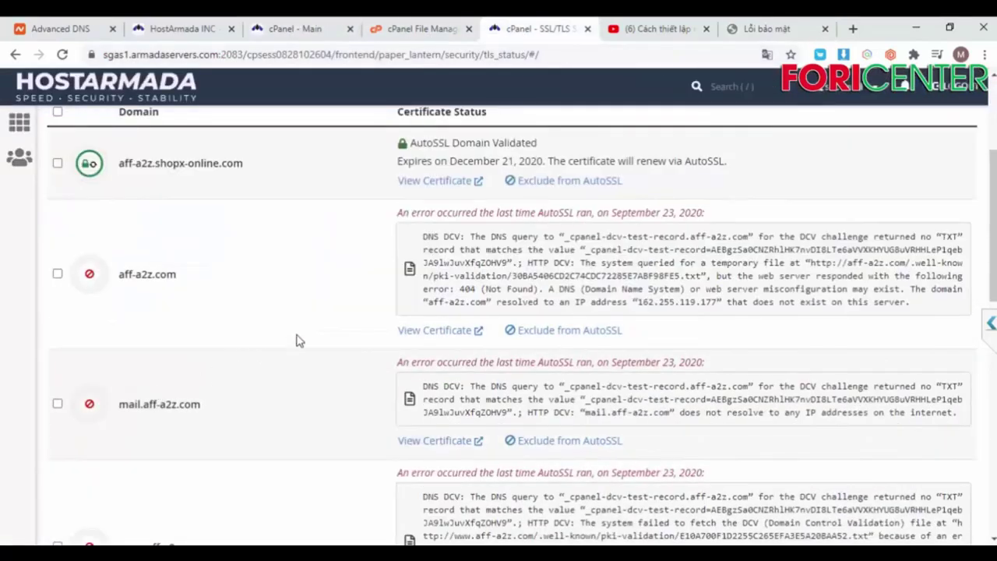
{"action": "scroll", "coordinate": [296, 340], "scroll_direction": "up", "scroll_amount": 3}
{"action": "left_click", "coordinate": [436, 293]}
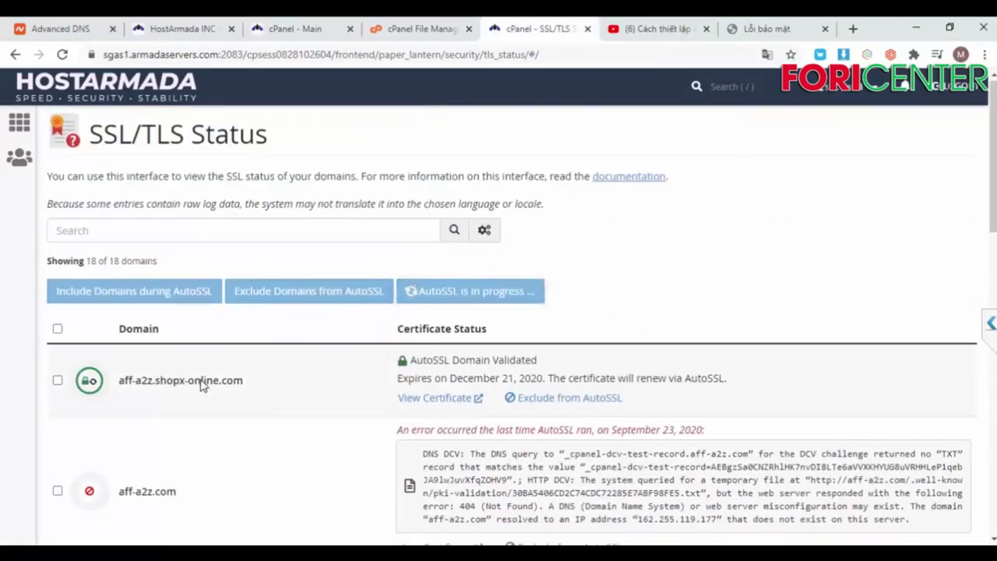
Check the certificate status of aff-a2z.com and its mail and www subdomains, and return to the cPanel main page
{"action": "scroll", "coordinate": [173, 382], "scroll_direction": "down", "scroll_amount": 3}
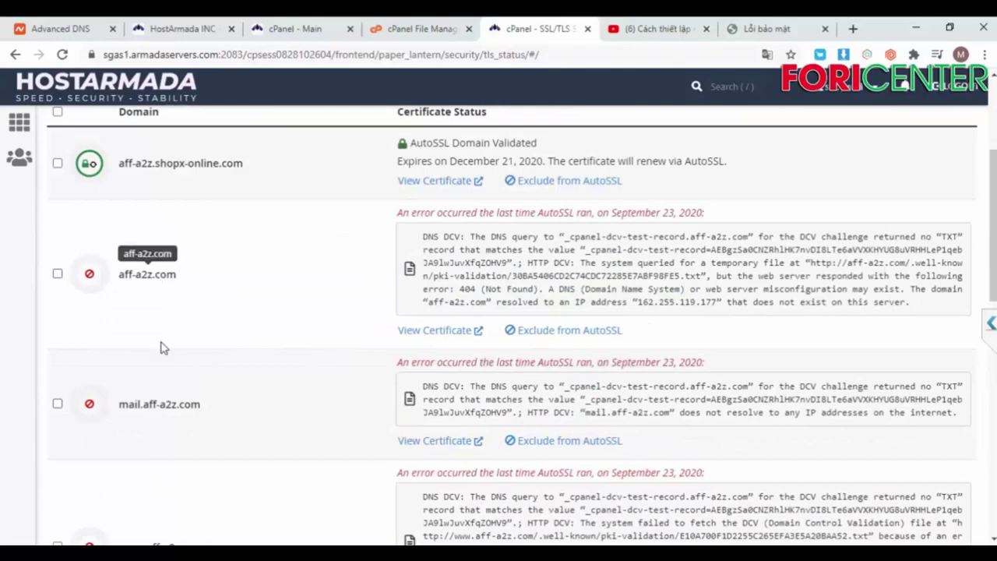
{"action": "scroll", "coordinate": [155, 376], "scroll_direction": "down", "scroll_amount": 1}
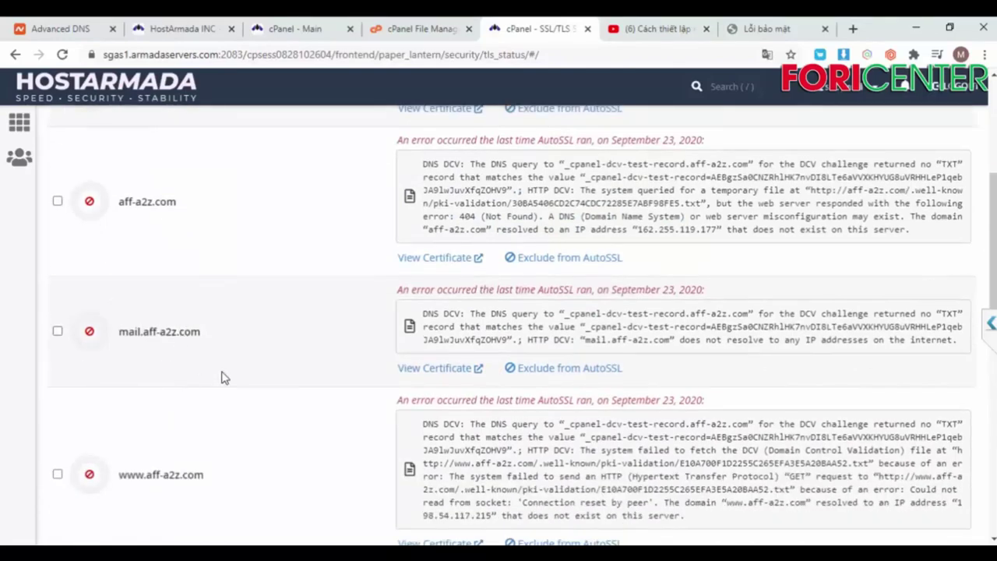
{"action": "scroll", "coordinate": [221, 377], "scroll_direction": "up", "scroll_amount": 4}
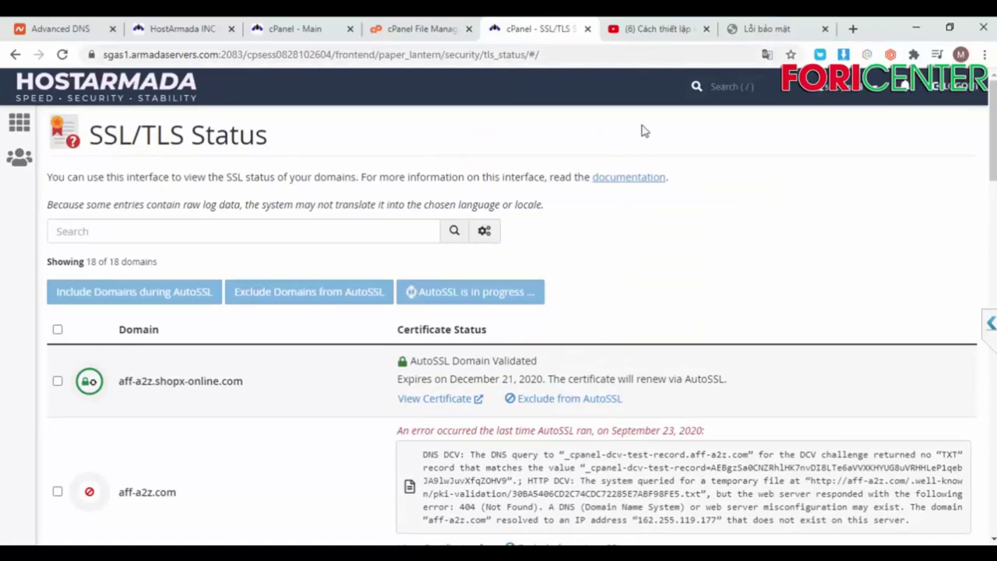
{"action": "left_click", "coordinate": [660, 31]}
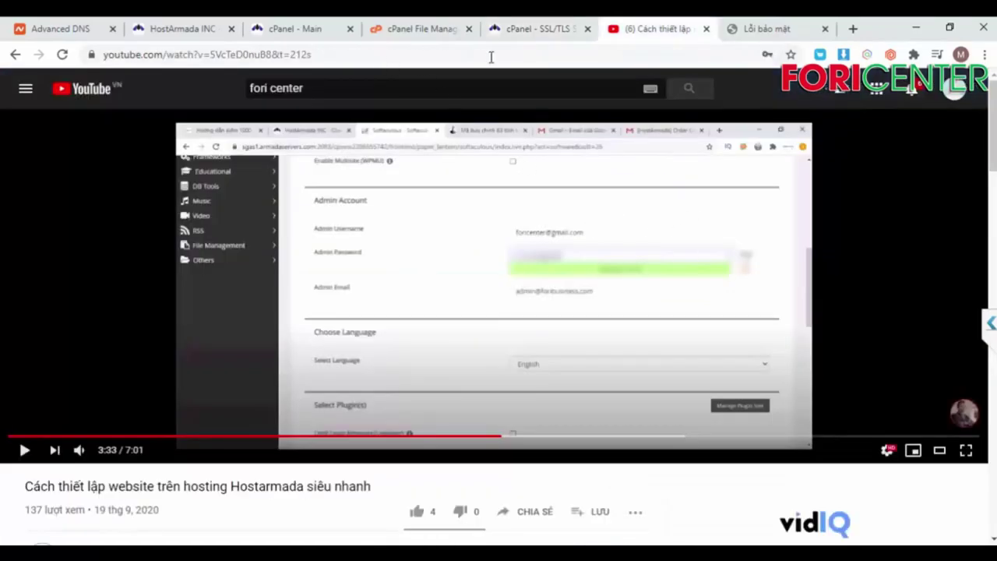
{"action": "left_click", "coordinate": [293, 32]}
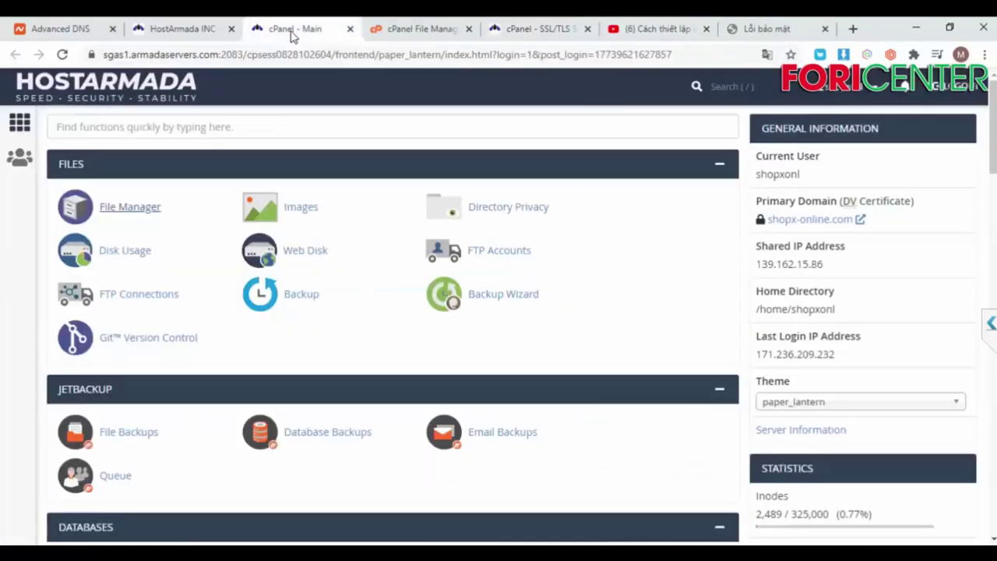